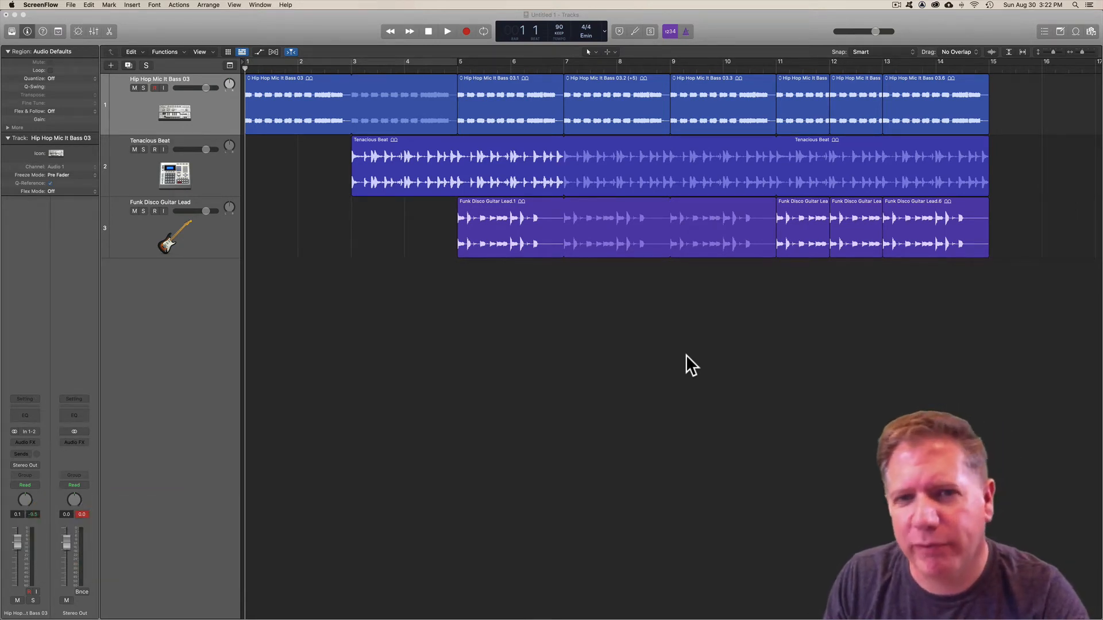
- Create one software instrument track with an empty channel strip and move it below the Funk Disco Guitar Lead track
{"action": "left_click", "coordinate": [586, 334]}
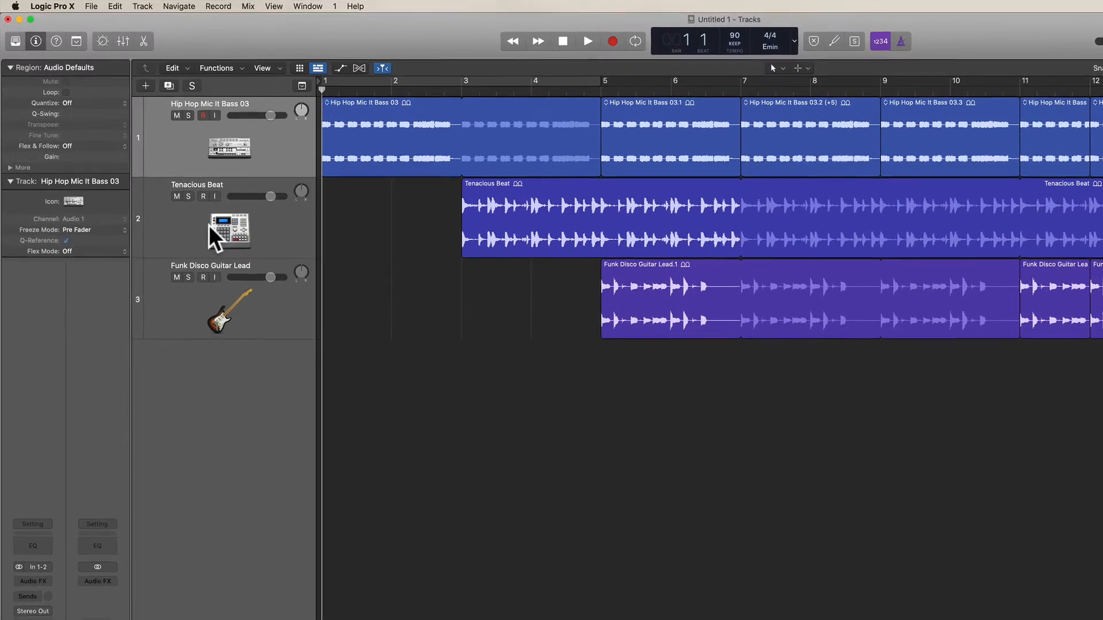
{"action": "left_click", "coordinate": [158, 93]}
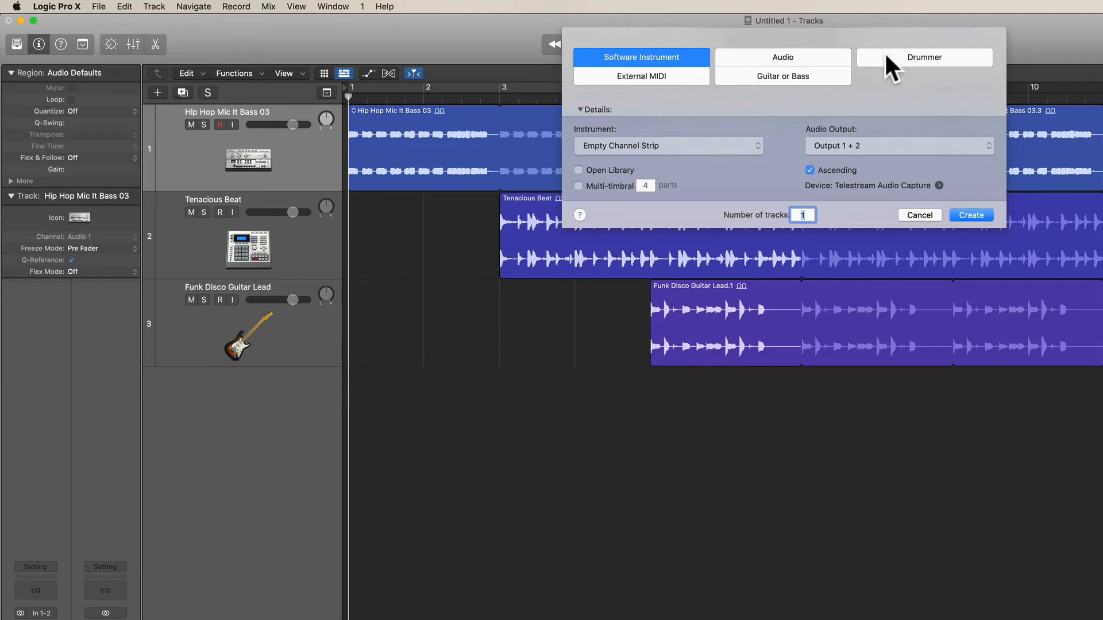
{"action": "left_click", "coordinate": [630, 54]}
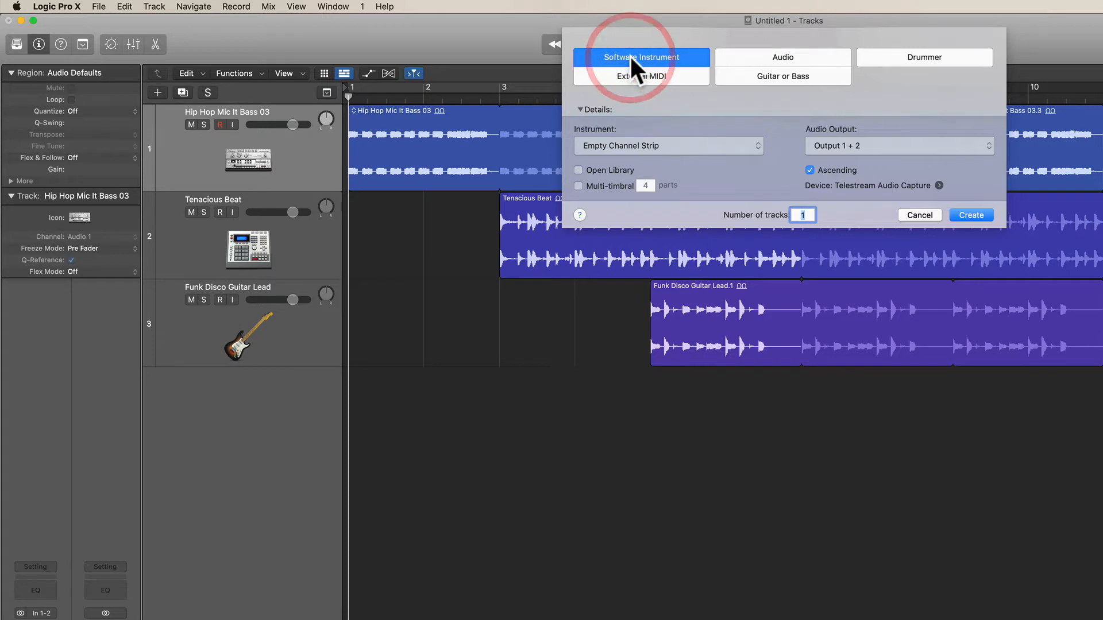
{"action": "left_click", "coordinate": [577, 107]}
{"action": "left_click", "coordinate": [577, 106]}
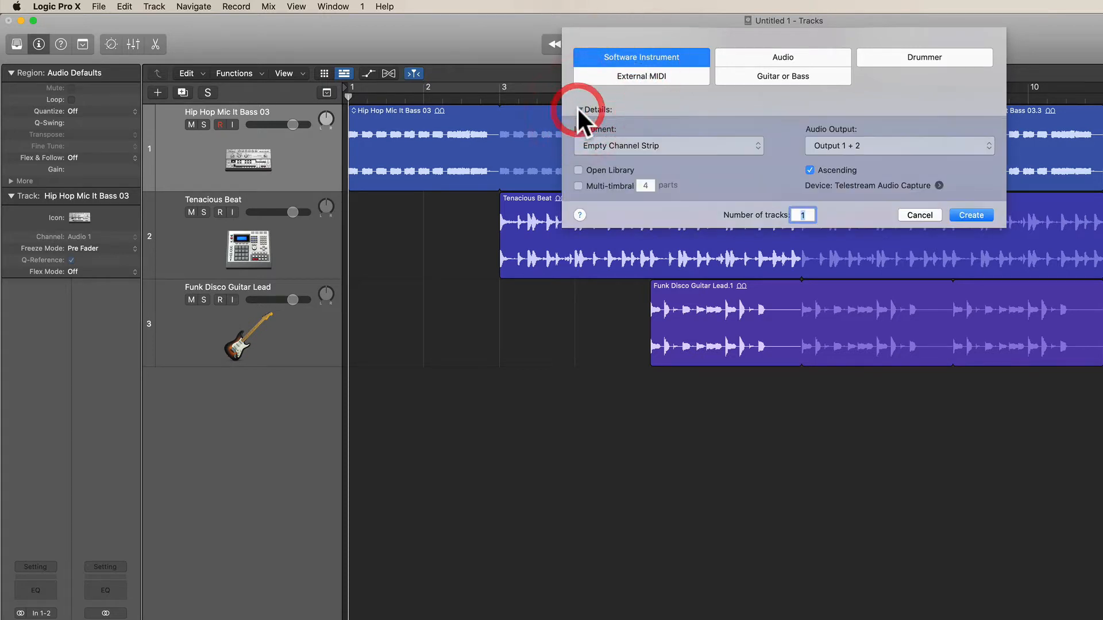
{"action": "left_click", "coordinate": [681, 143]}
{"action": "left_click", "coordinate": [670, 120]}
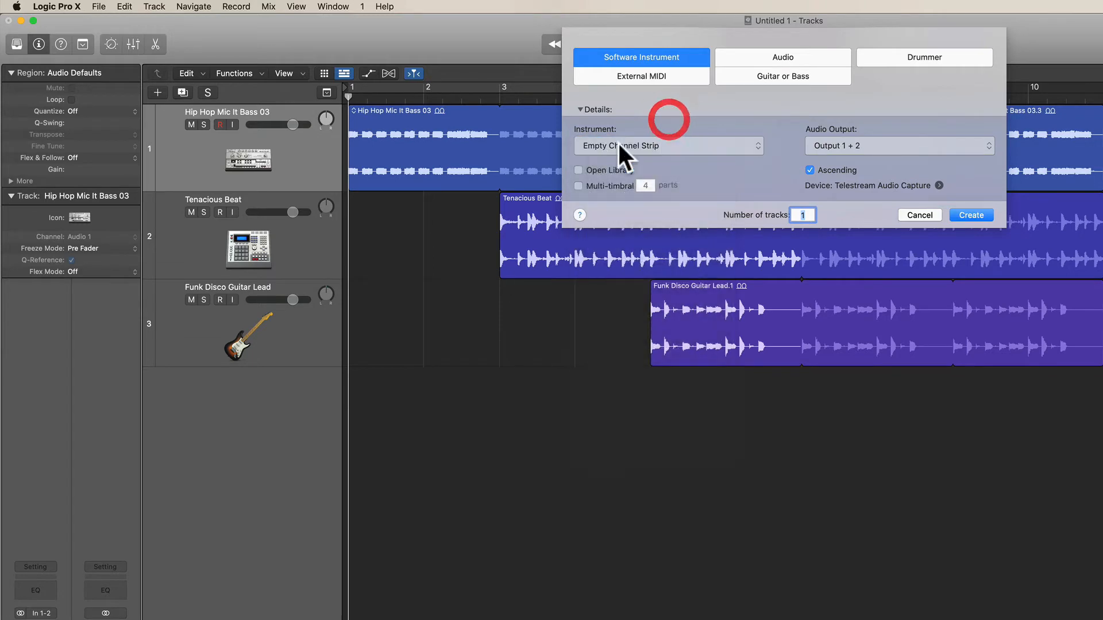
{"action": "left_click", "coordinate": [667, 147]}
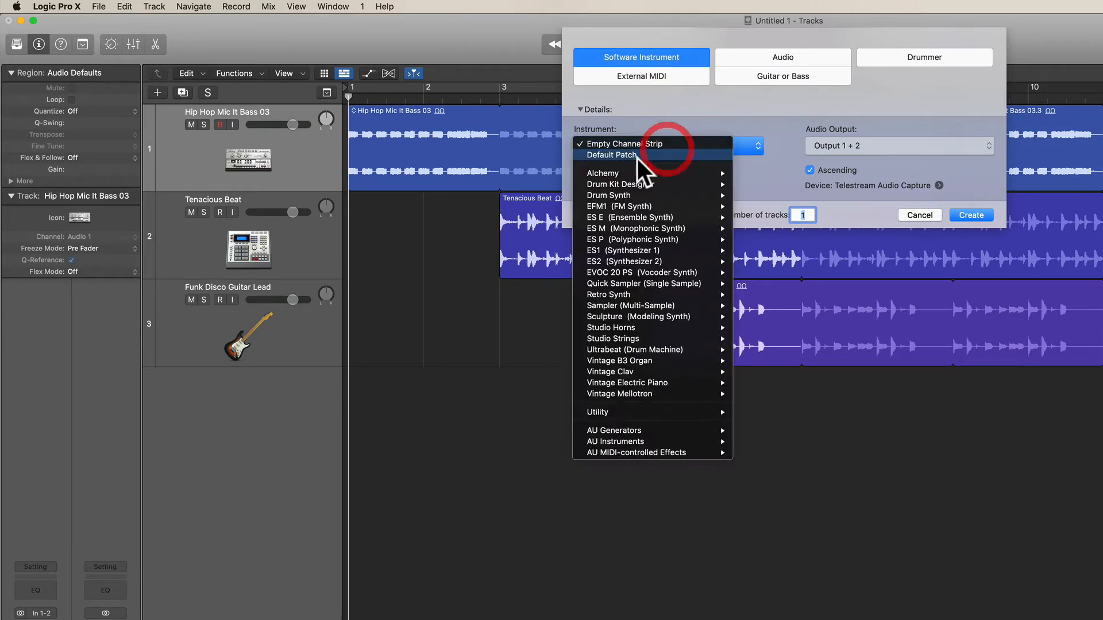
{"action": "left_click", "coordinate": [667, 135]}
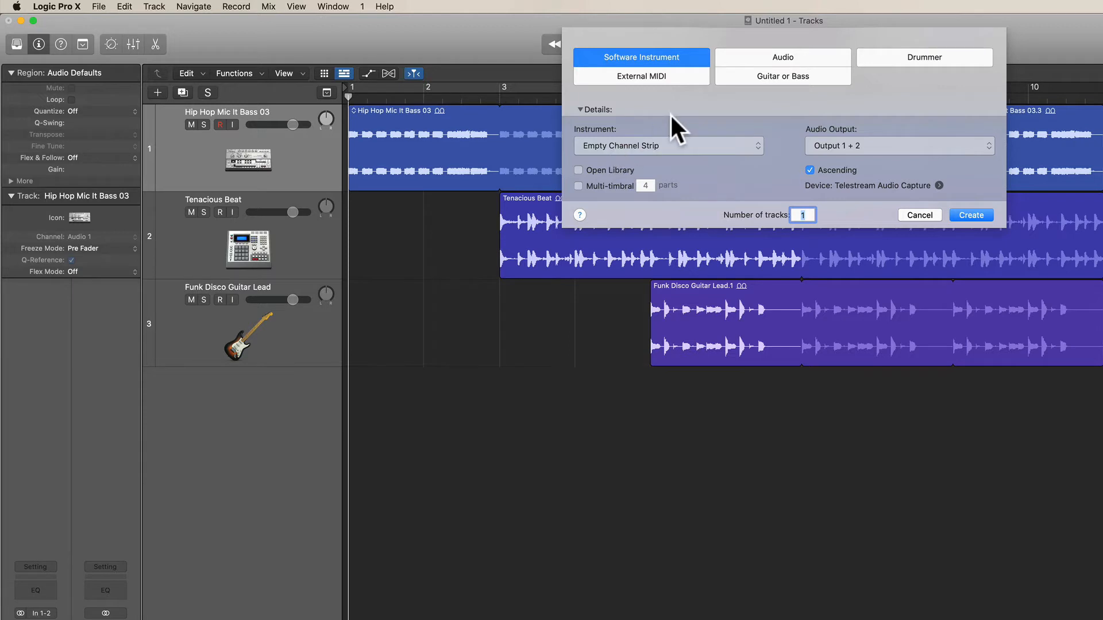
{"action": "left_click", "coordinate": [971, 215]}
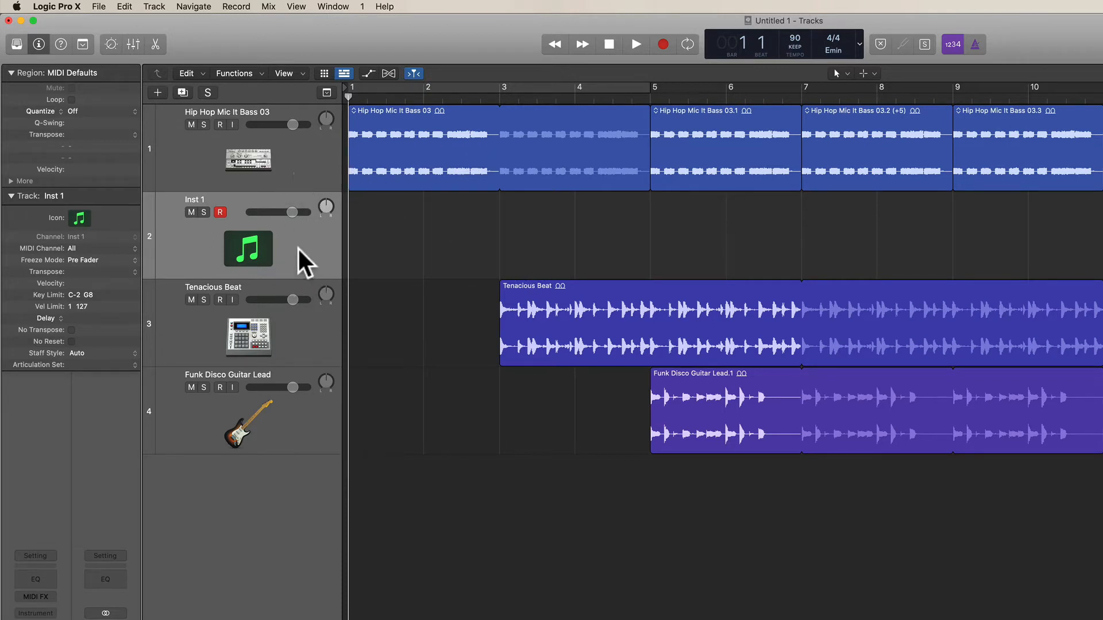
{"action": "left_click_drag", "start_coordinate": [297, 248], "coordinate": [270, 502]}
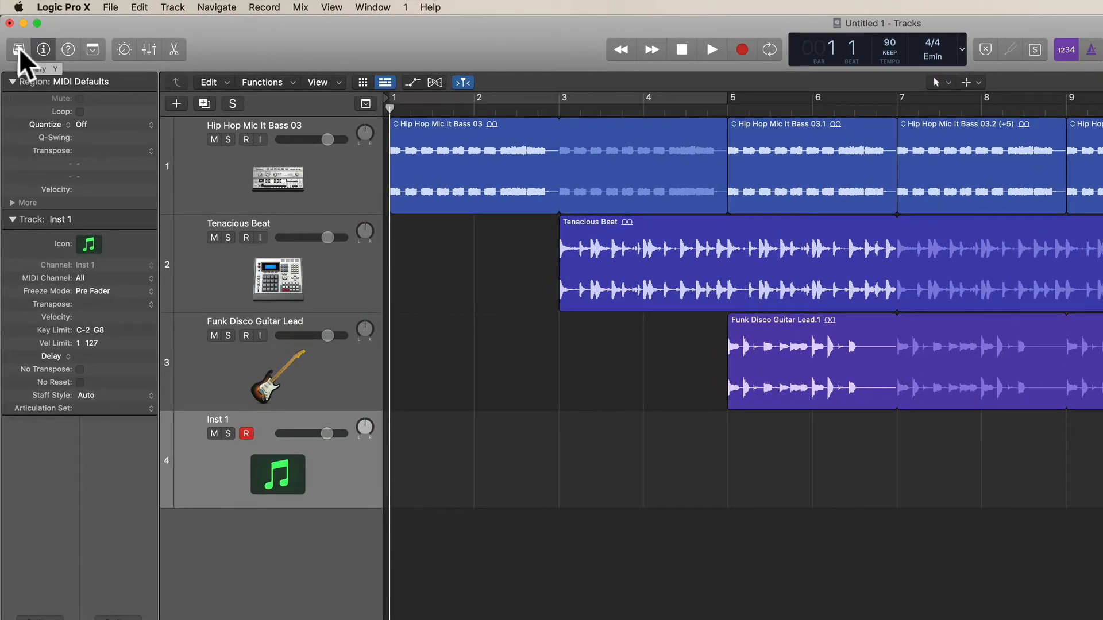
- Load the Pop Strings patch from the Orchestral Strings library category onto the new instrument track
{"action": "left_click", "coordinate": [19, 51]}
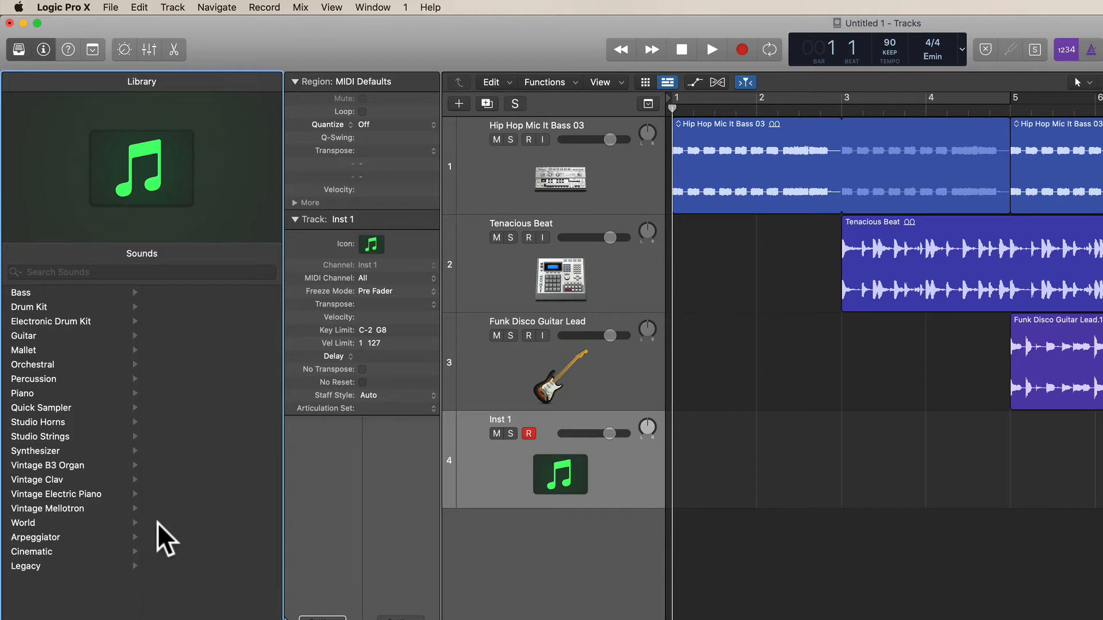
{"action": "left_click", "coordinate": [38, 364]}
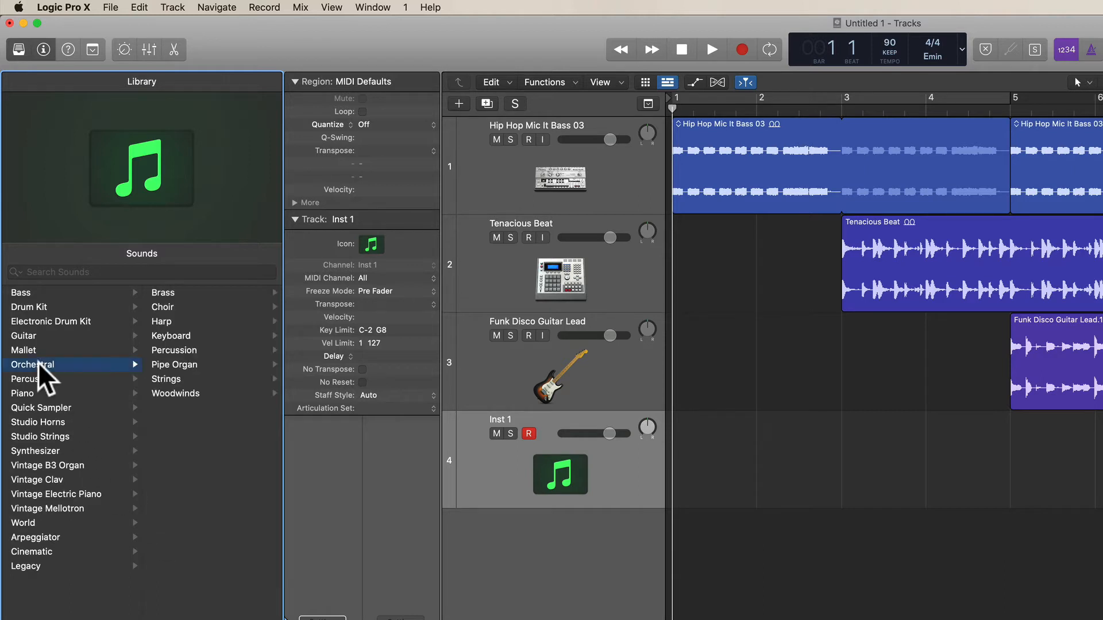
{"action": "left_click", "coordinate": [40, 552]}
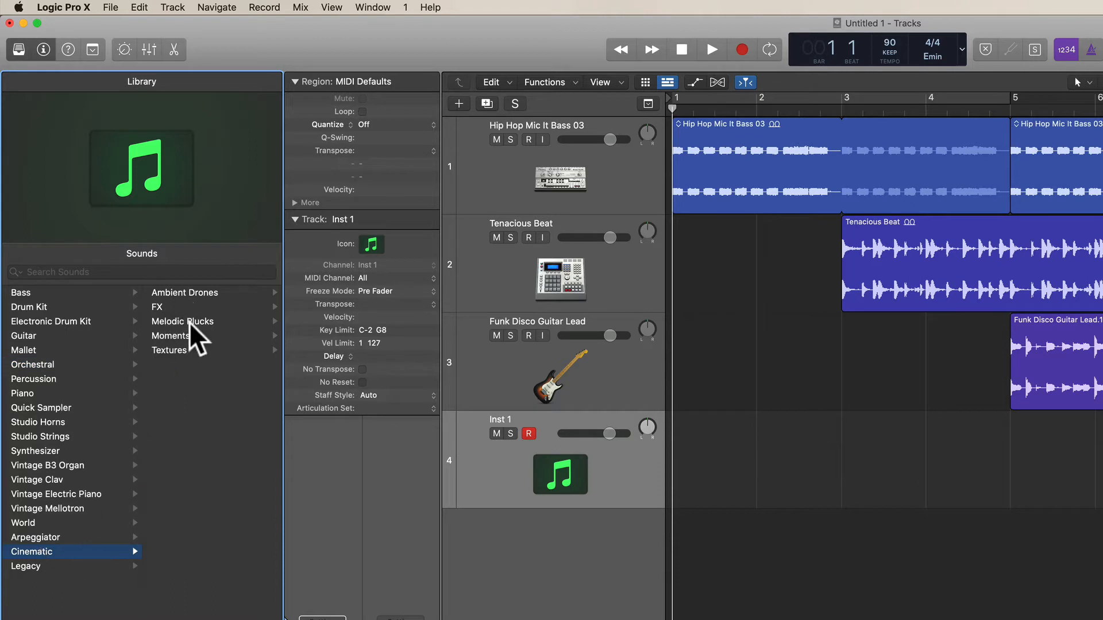
{"action": "left_click", "coordinate": [36, 367]}
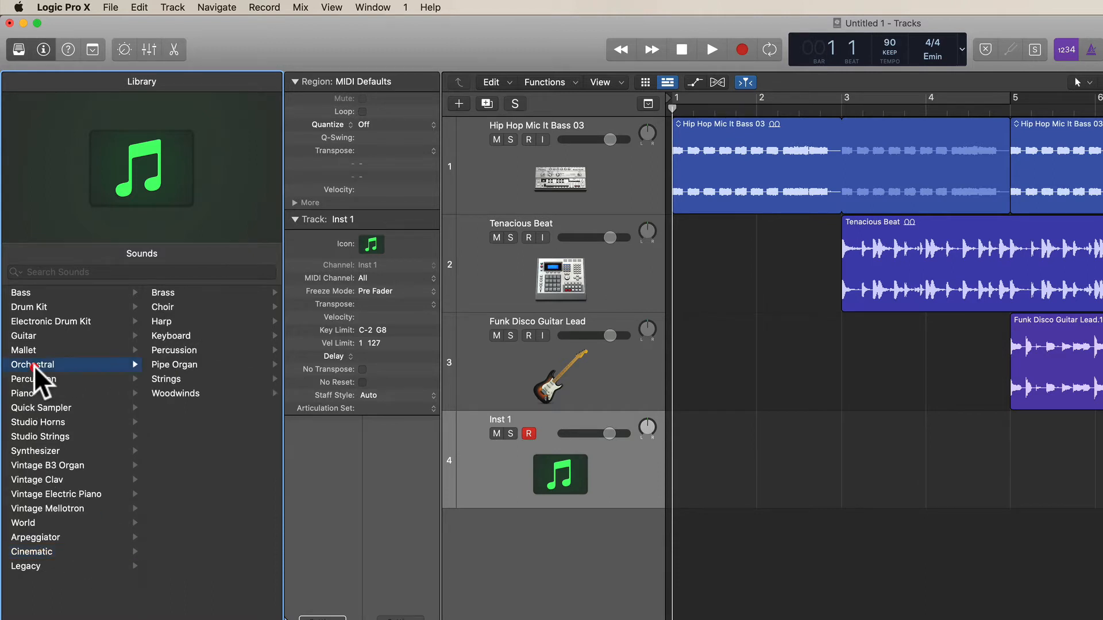
{"action": "left_click", "coordinate": [160, 380]}
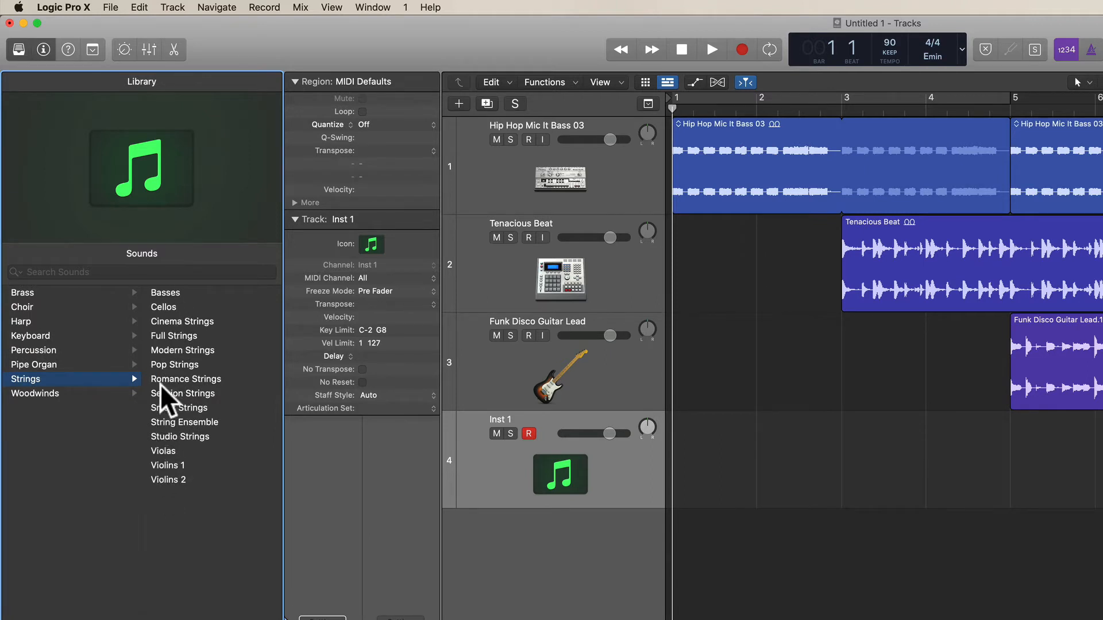
{"action": "left_click", "coordinate": [172, 367]}
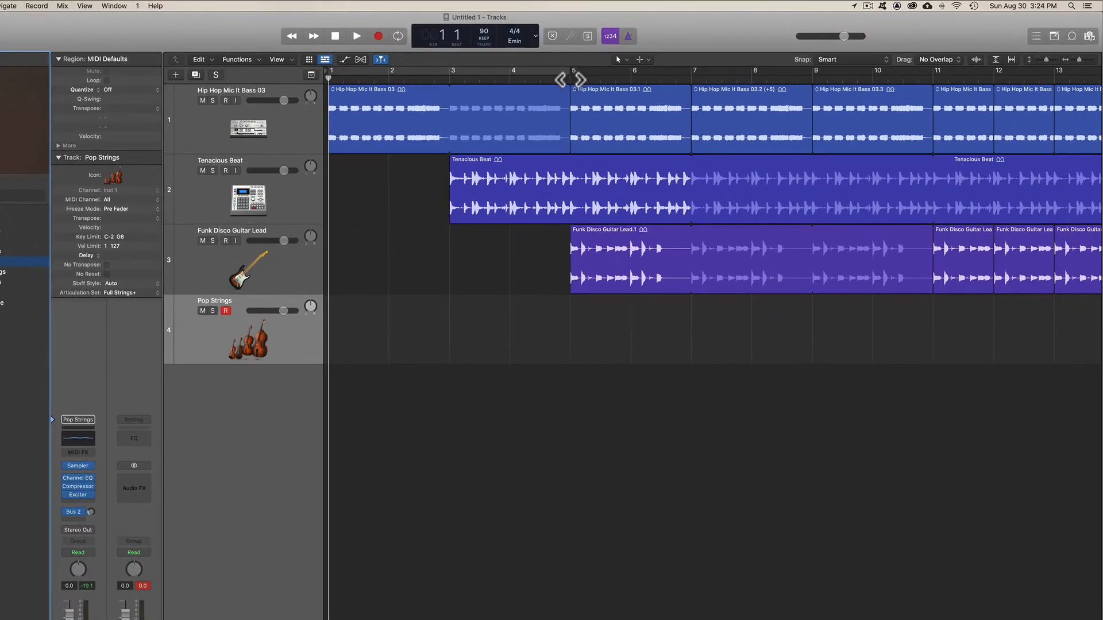
- Play the arrangement from bar 5 through its end to rehearse the Pop Strings part against the other tracks
{"action": "left_click", "coordinate": [570, 79]}
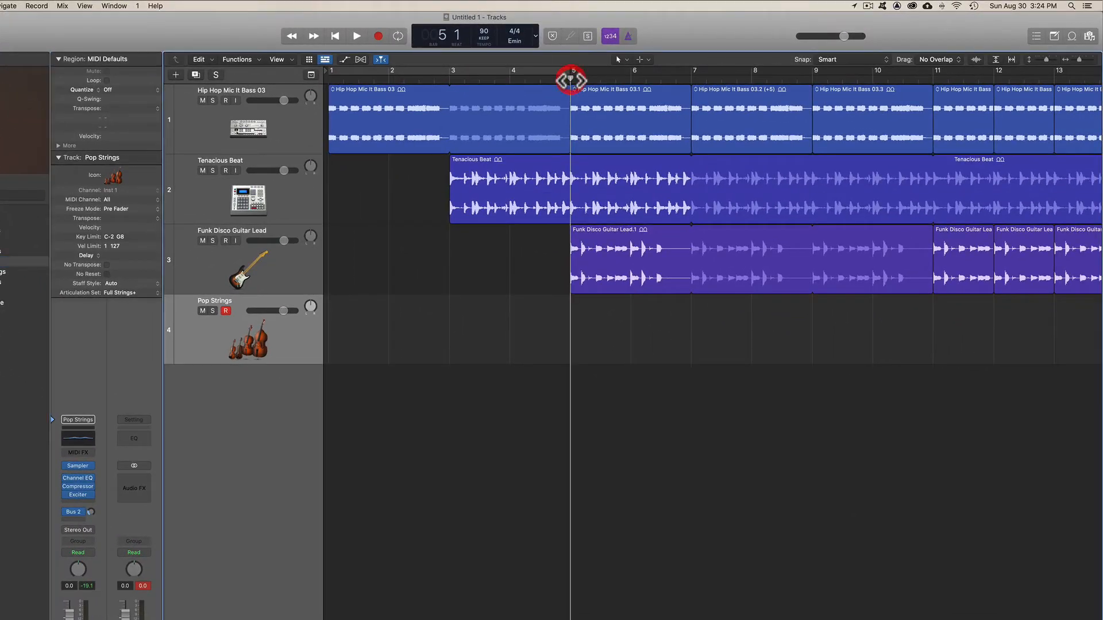
{"action": "key", "text": "space"}
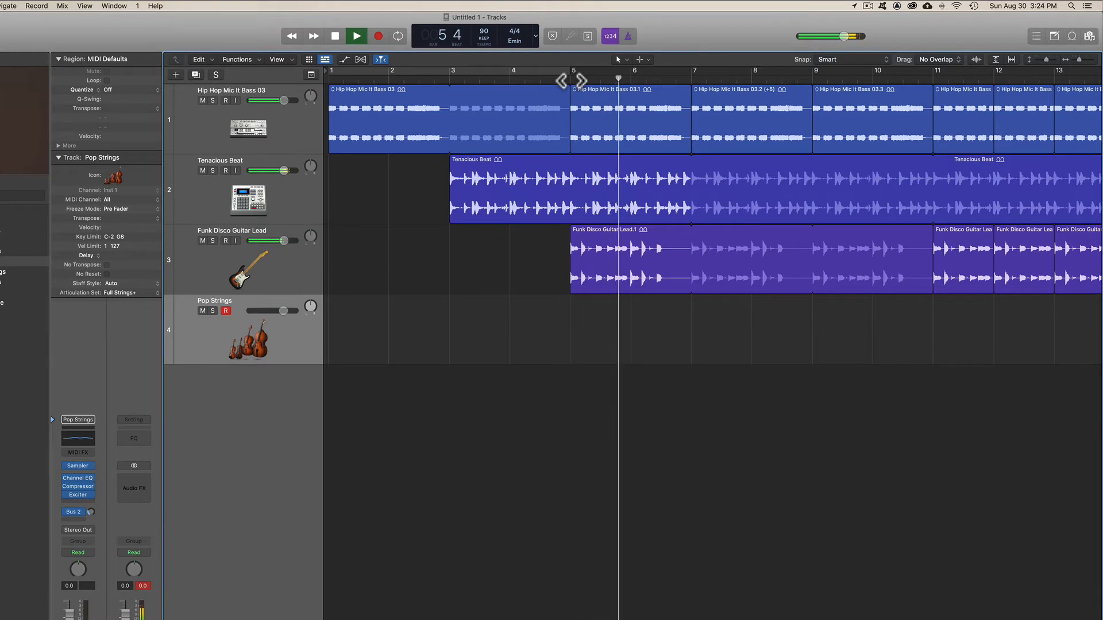
{"action": "key", "text": "space"}
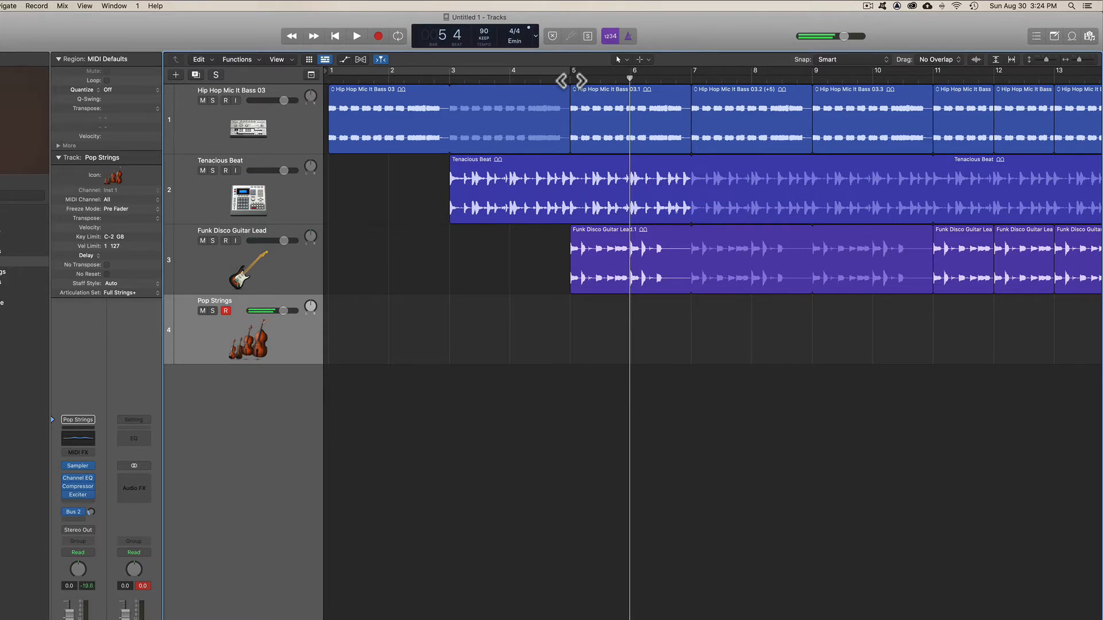
{"action": "left_click", "coordinate": [570, 79]}
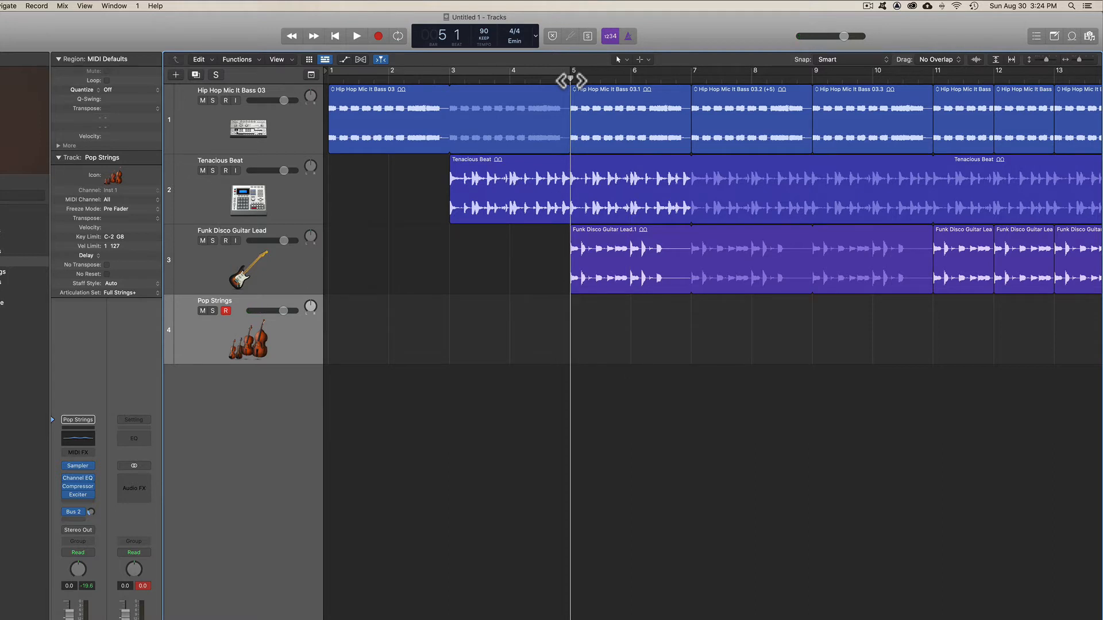
{"action": "key", "text": "space"}
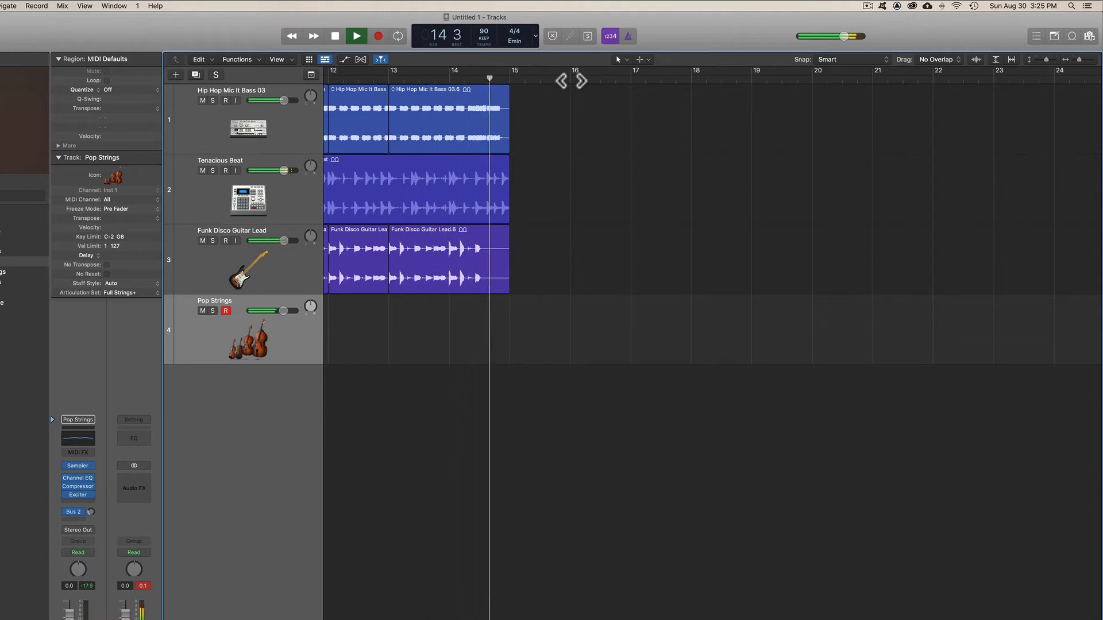
{"action": "key", "text": "space"}
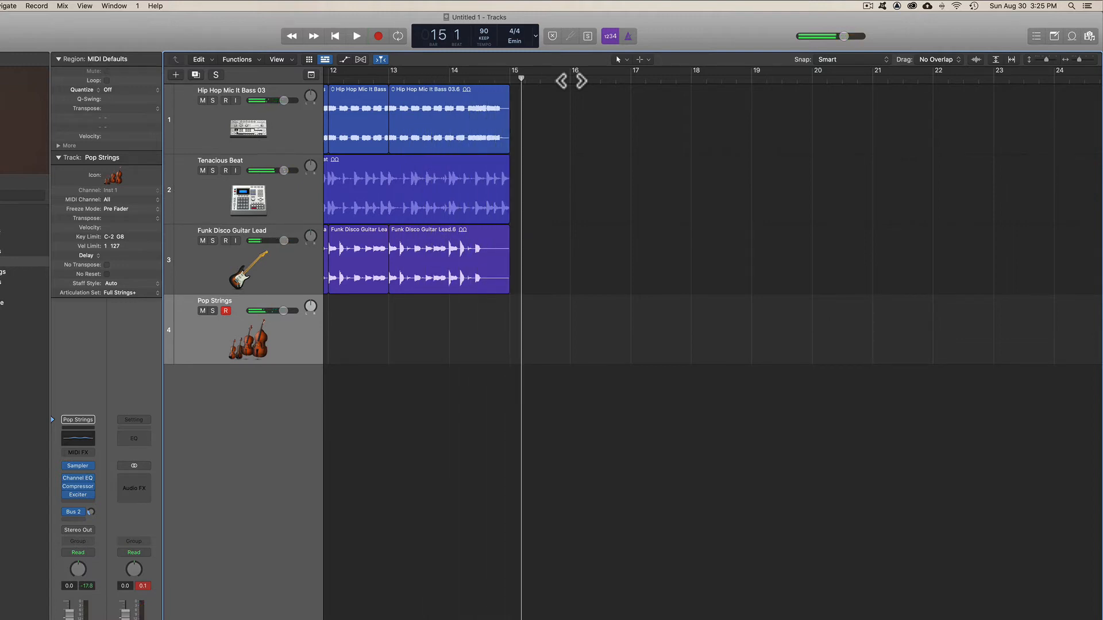
- Return the playhead to bar 5 and turn off the metronome's Click While Recording option
{"action": "scroll", "coordinate": [629, 261], "scroll_direction": "left", "scroll_amount": 15}
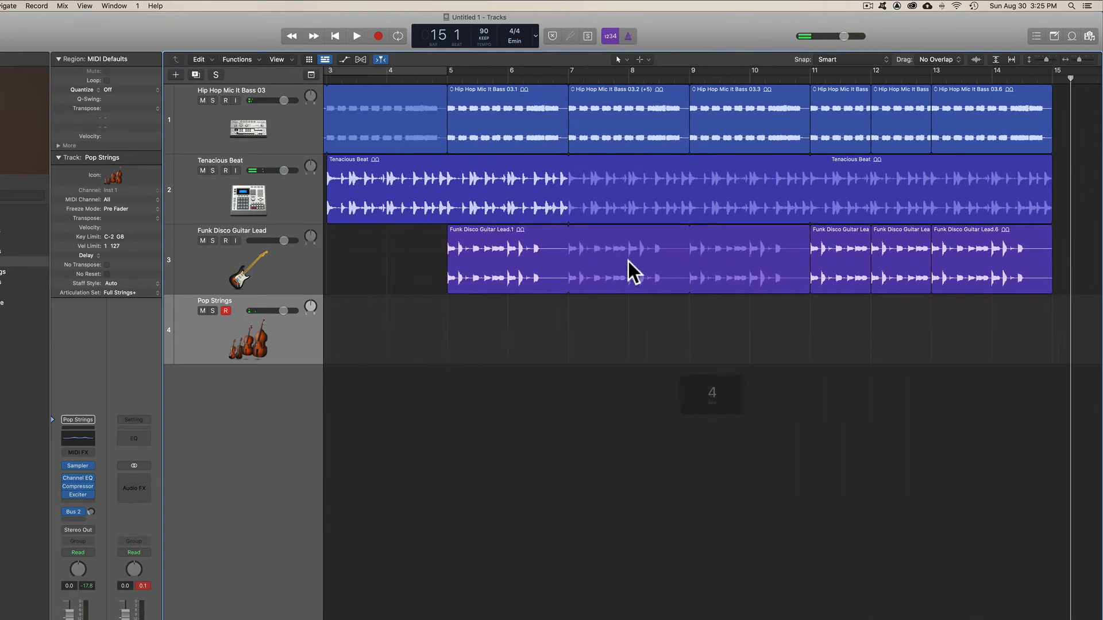
{"action": "scroll", "coordinate": [628, 261], "scroll_direction": "right", "scroll_amount": 2}
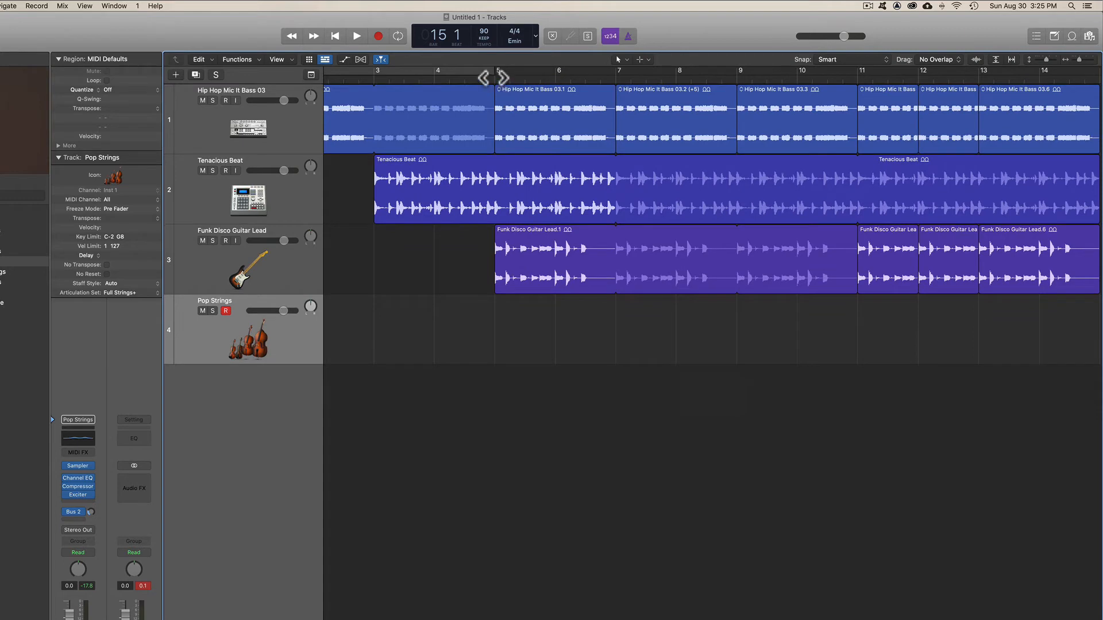
{"action": "left_click", "coordinate": [494, 79]}
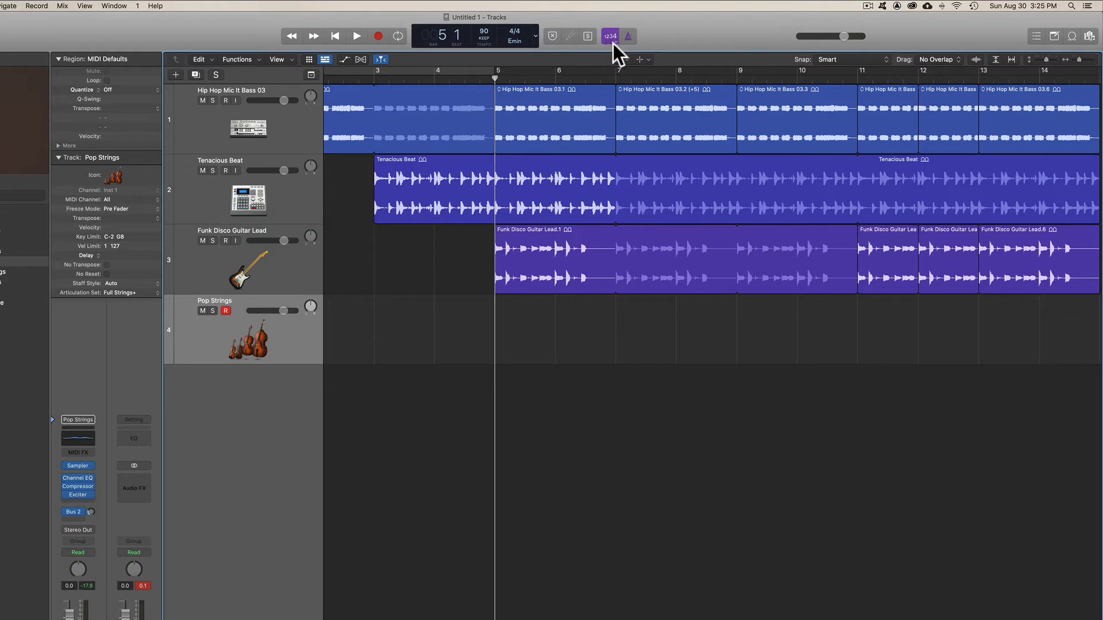
{"action": "left_click", "coordinate": [435, 79]}
{"action": "left_click_drag", "start_coordinate": [435, 80], "coordinate": [494, 78]}
{"action": "left_click", "coordinate": [498, 315]}
{"action": "right_click", "coordinate": [629, 37]}
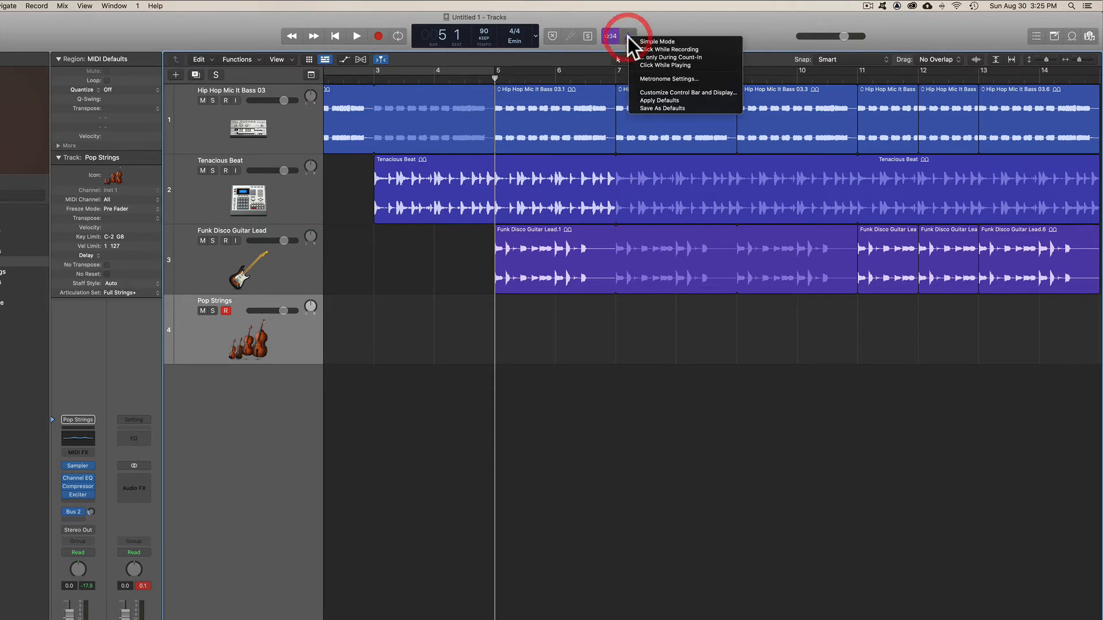
{"action": "left_click", "coordinate": [656, 48]}
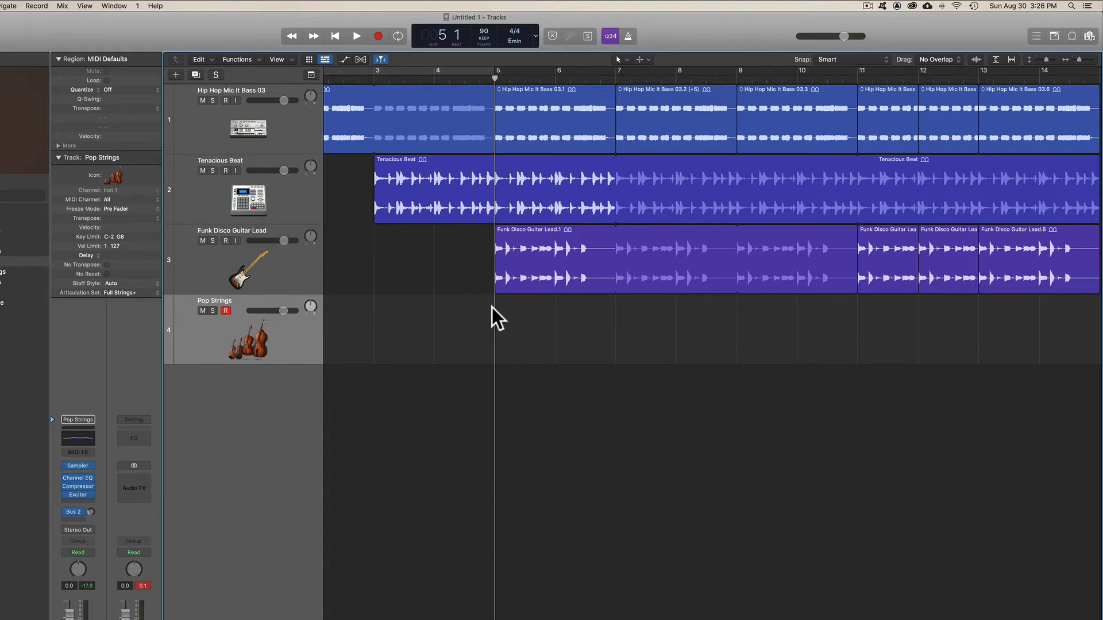
- Record a MIDI part on the Pop Strings track from bar 5 to the end of the arrangement, leaving its region deselected
{"action": "left_click", "coordinate": [377, 33]}
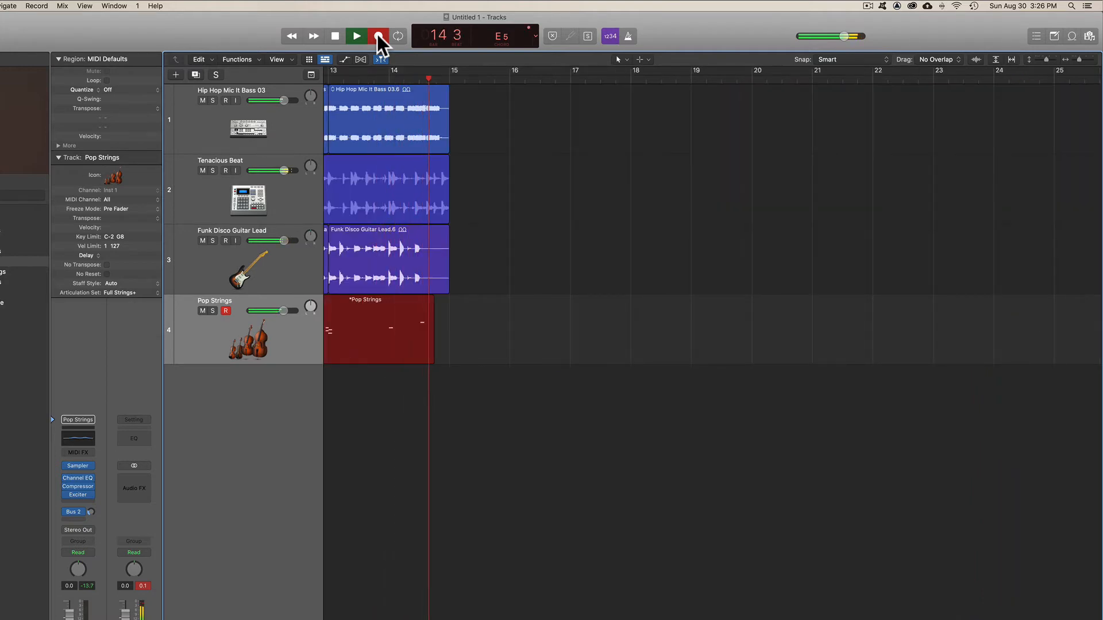
{"action": "key", "text": "space"}
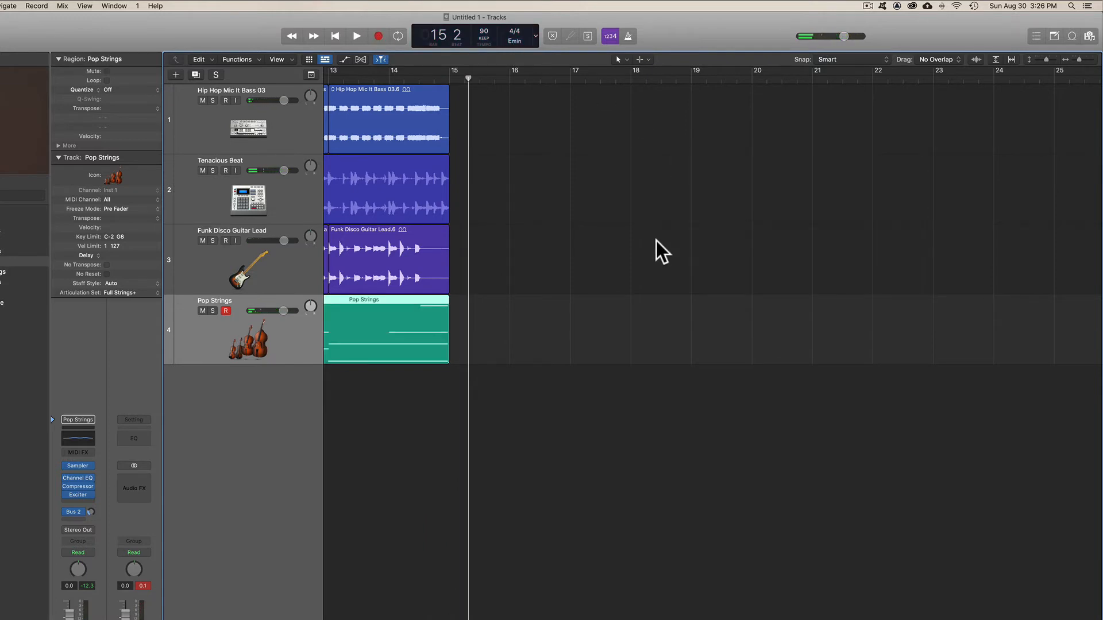
{"action": "scroll", "coordinate": [656, 240], "scroll_direction": "left", "scroll_amount": 10}
{"action": "scroll", "coordinate": [656, 240], "scroll_direction": "right", "scroll_amount": 3}
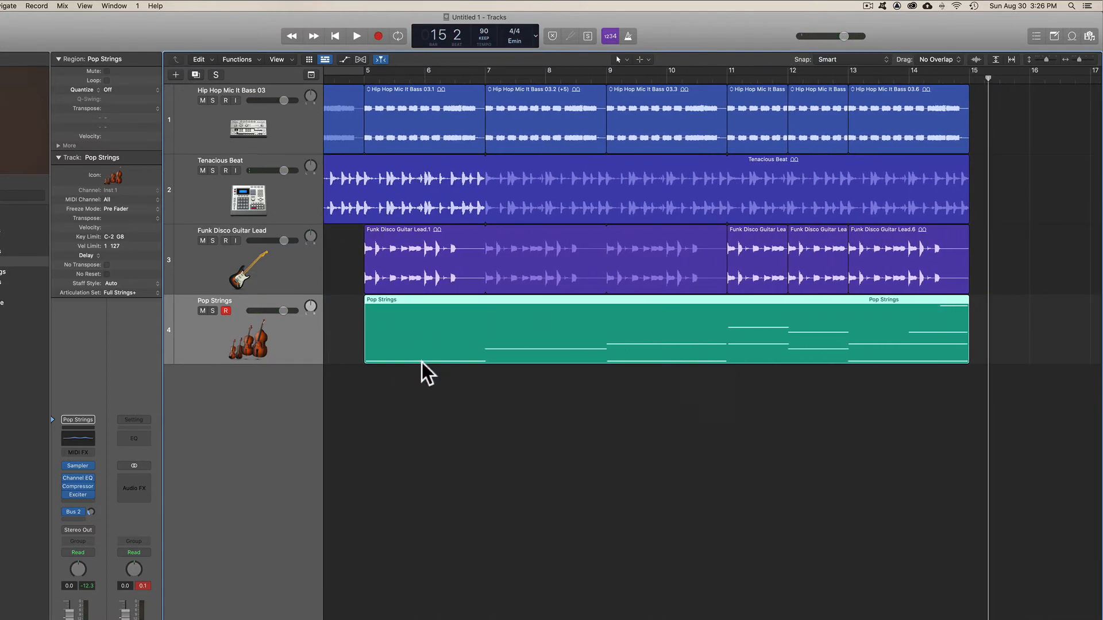
{"action": "left_click", "coordinate": [342, 336]}
{"action": "left_click", "coordinate": [416, 332]}
{"action": "left_click", "coordinate": [403, 392]}
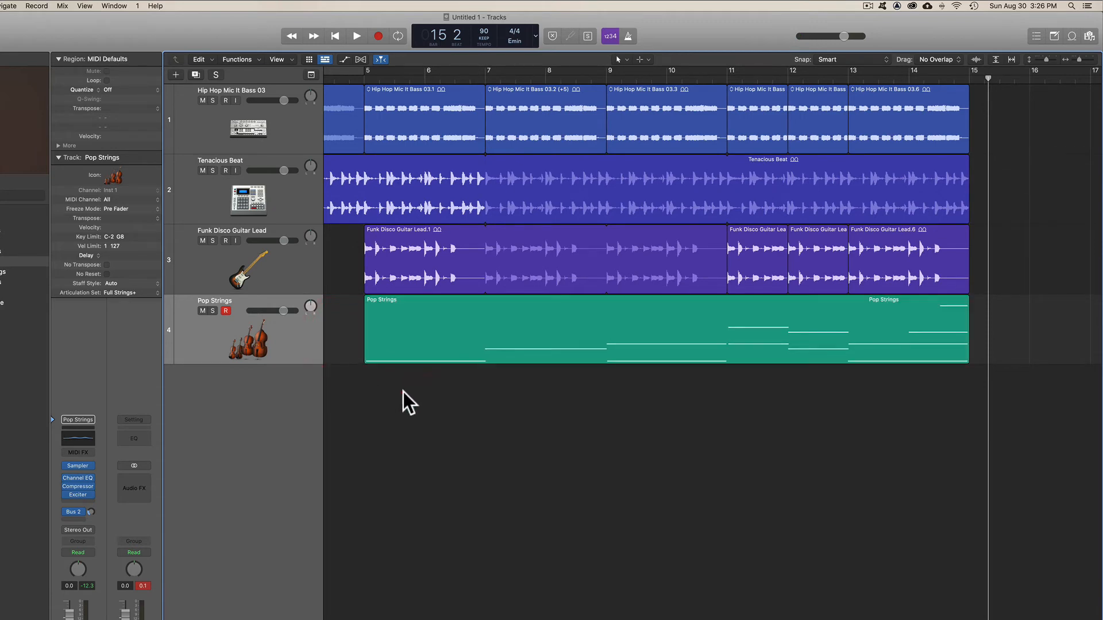
{"action": "left_click", "coordinate": [403, 392]}
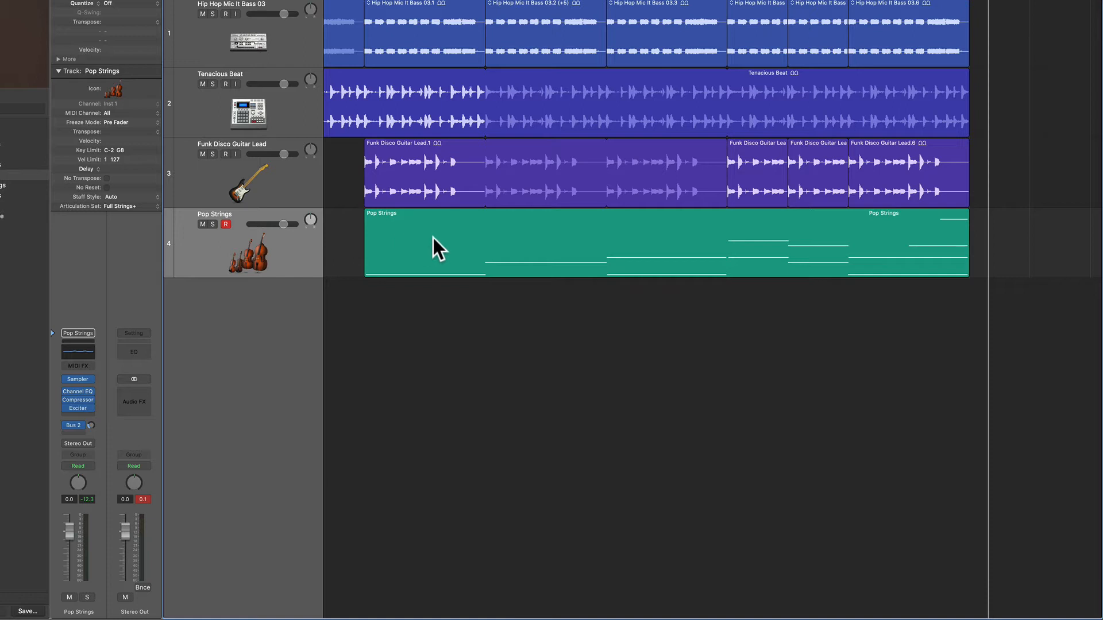
- Open the recorded Pop Strings region in the Piano Roll and play its opening bars from bar 5
{"action": "double_click", "coordinate": [415, 232]}
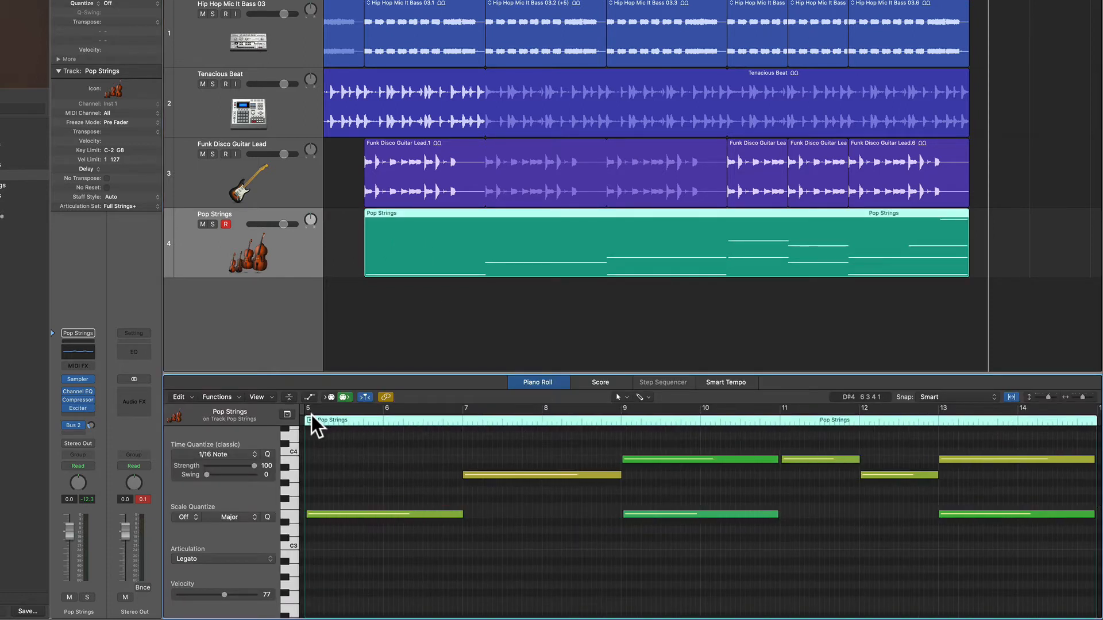
{"action": "left_click_drag", "start_coordinate": [329, 419], "coordinate": [307, 419]}
{"action": "key", "text": "space"}
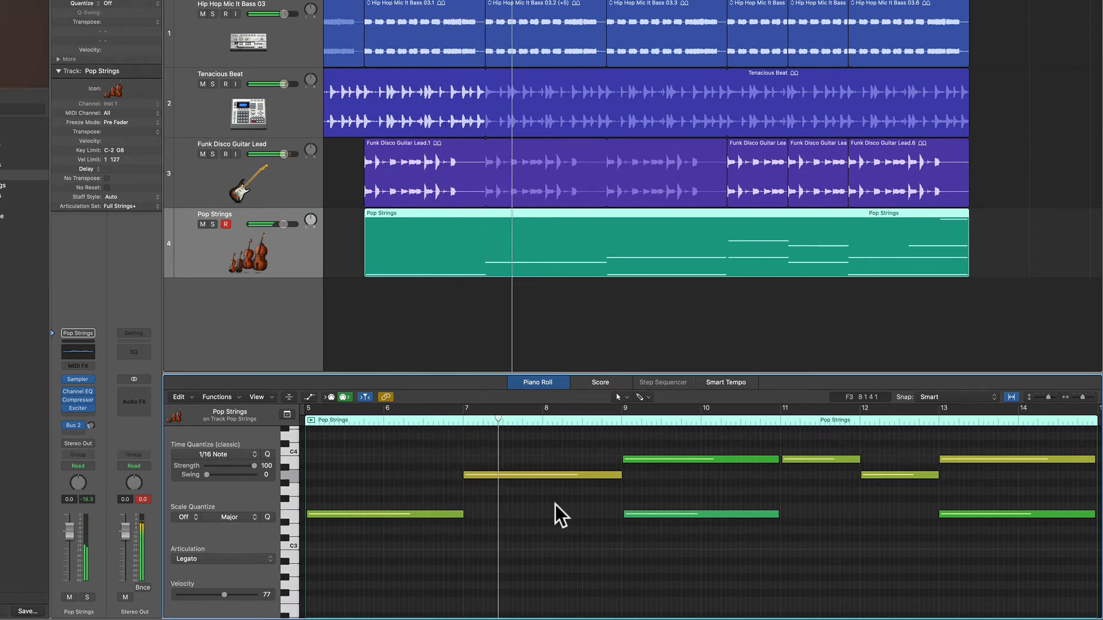
{"action": "key", "text": "space"}
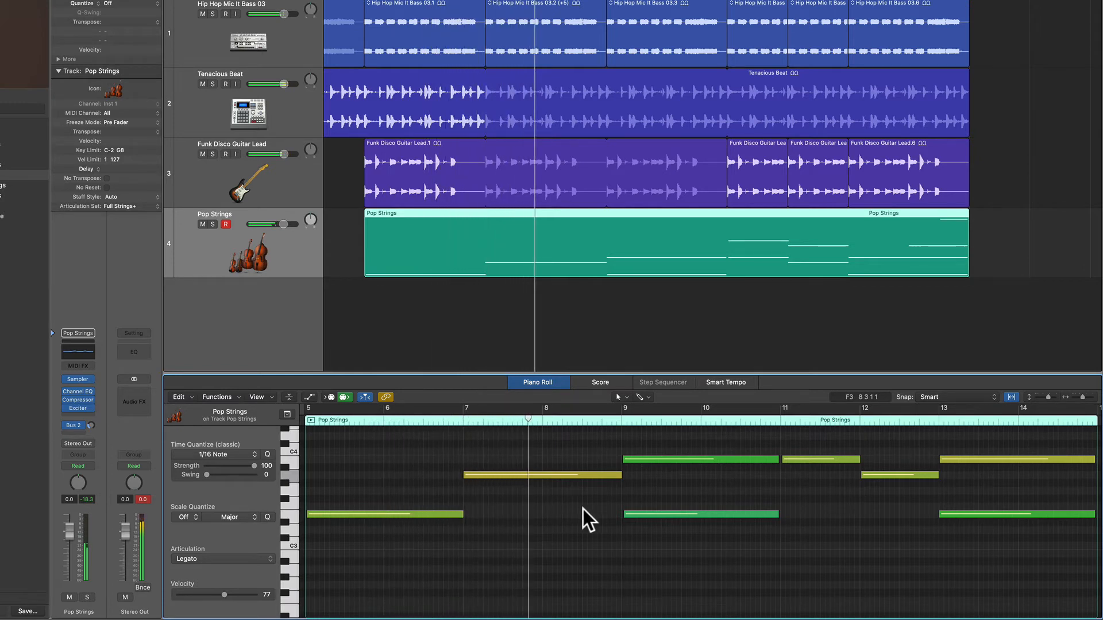
- Lower the long A3 note starting at bar 7 to G#3 and play the passage to hear the changed pitch
{"action": "left_click", "coordinate": [505, 475]}
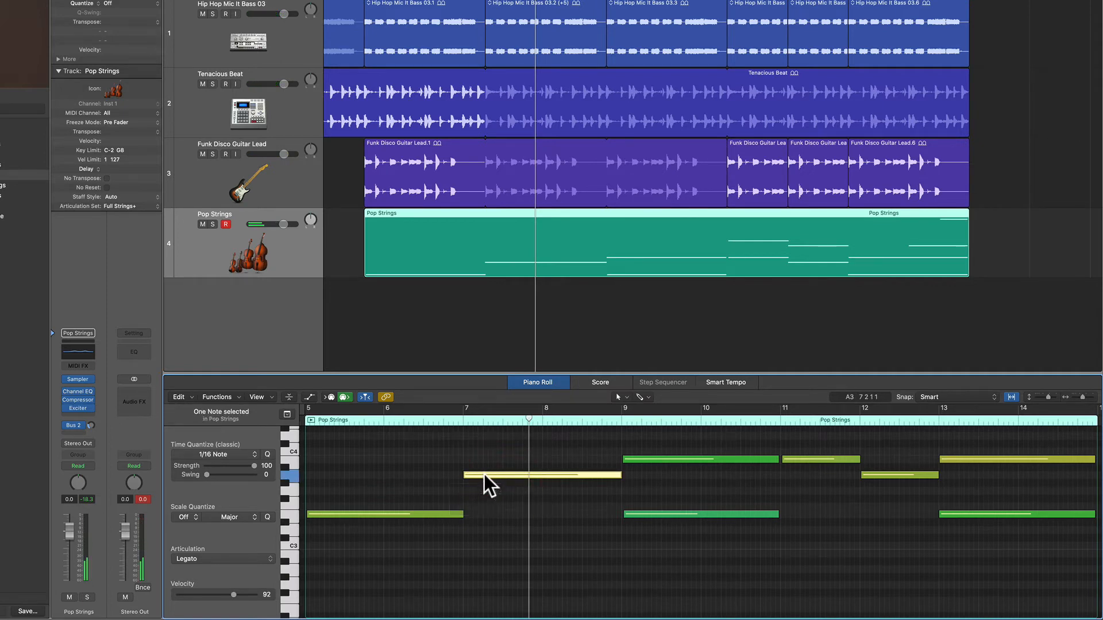
{"action": "mouse_move", "coordinate": [484, 474]}
{"action": "left_mouse_down"}
{"action": "mouse_move", "coordinate": [482, 446]}
{"action": "mouse_move", "coordinate": [484, 481]}
{"action": "left_mouse_up"}
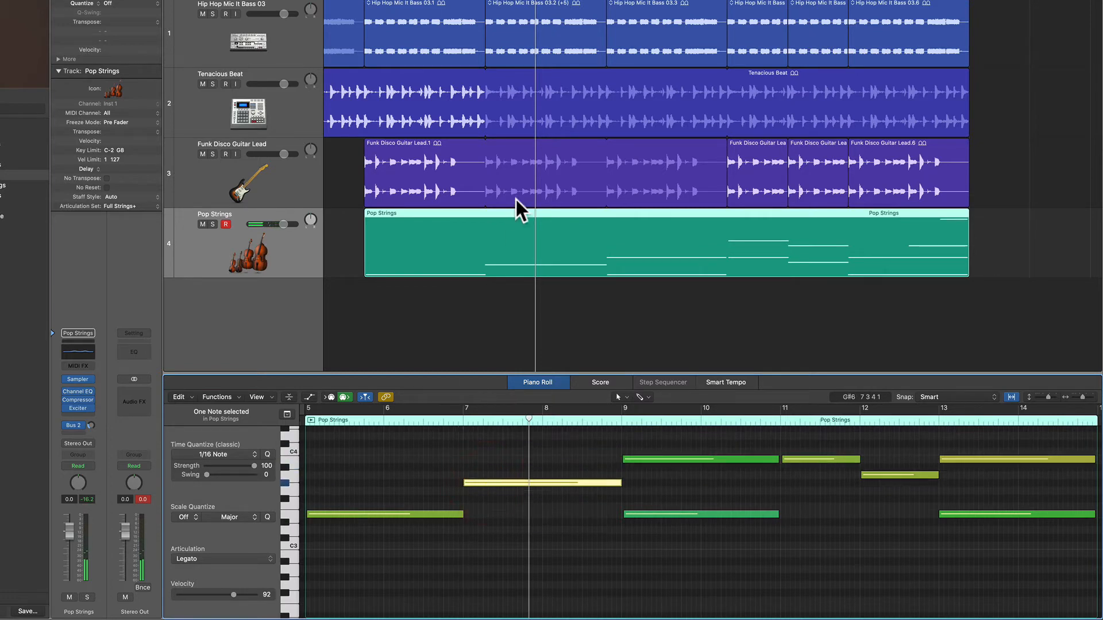
{"action": "key", "text": "comma"}
{"action": "key", "text": "comma"}
{"action": "key", "text": "comma"}
{"action": "key", "text": "space"}
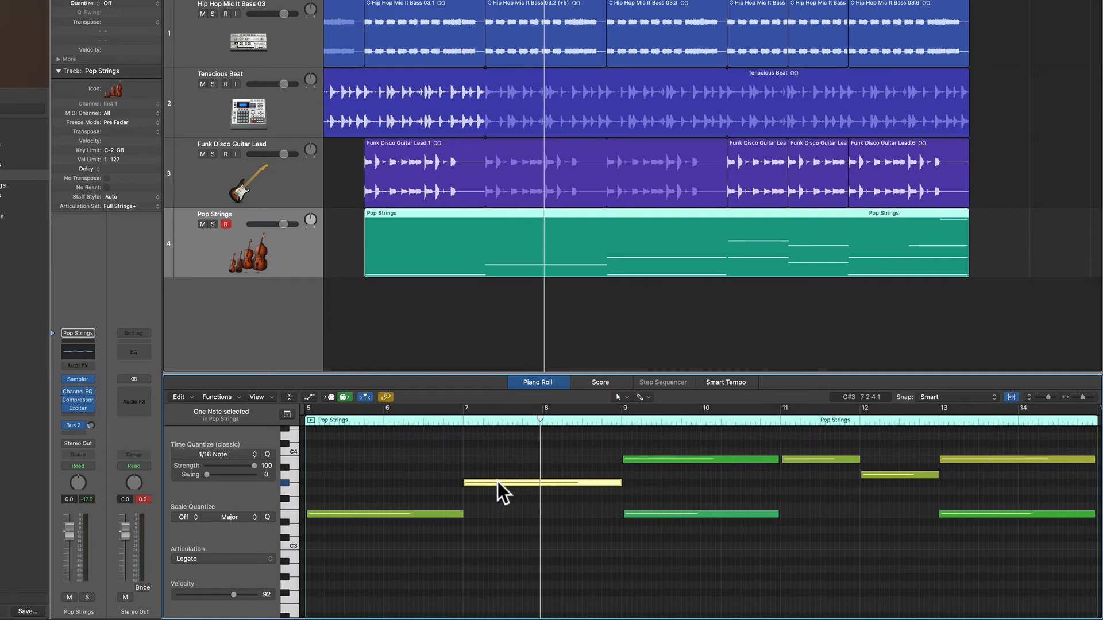
- Move the note starting at bar 7 back up to A3, replay the passage and return the playhead to bar 6
{"action": "left_click_drag", "start_coordinate": [498, 481], "coordinate": [497, 474]}
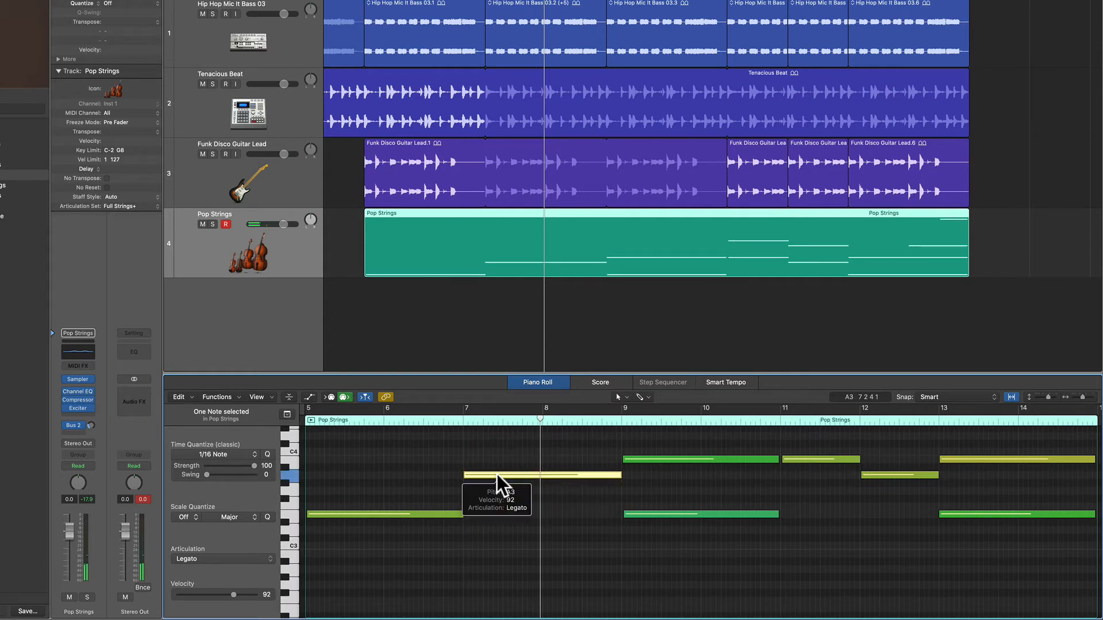
{"action": "key", "text": "shift+space"}
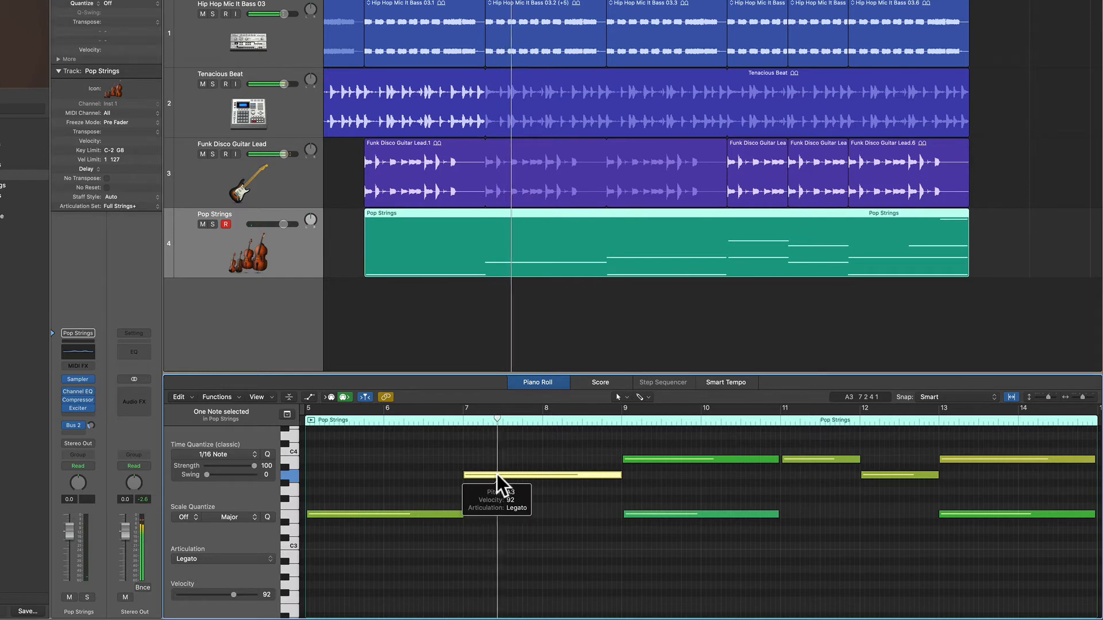
{"action": "key", "text": "comma"}
{"action": "key", "text": "comma"}
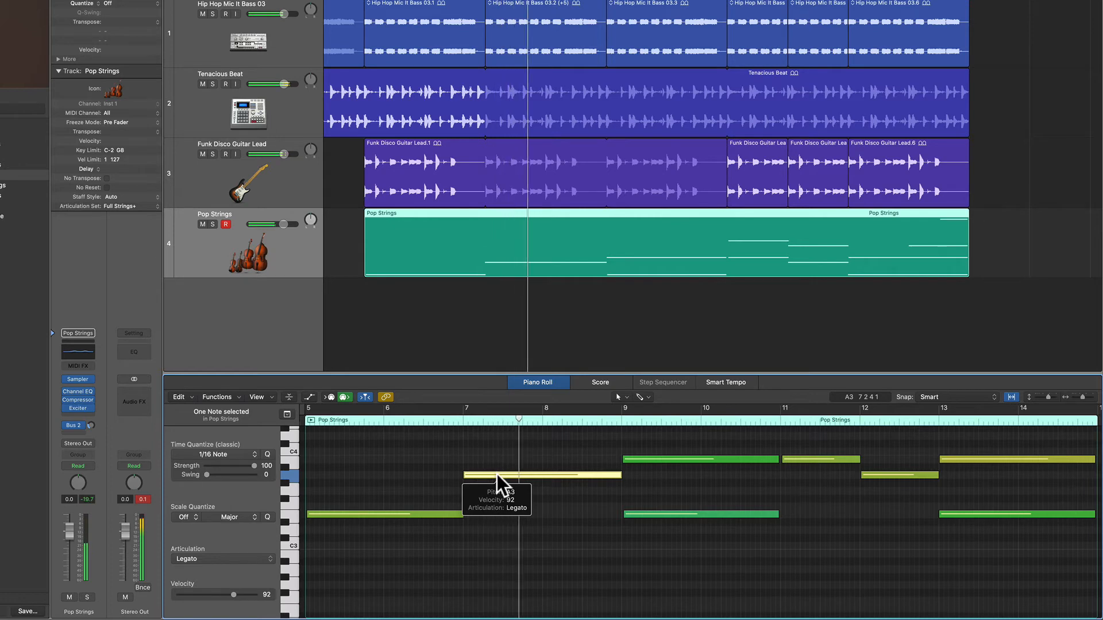
{"action": "key", "text": "space"}
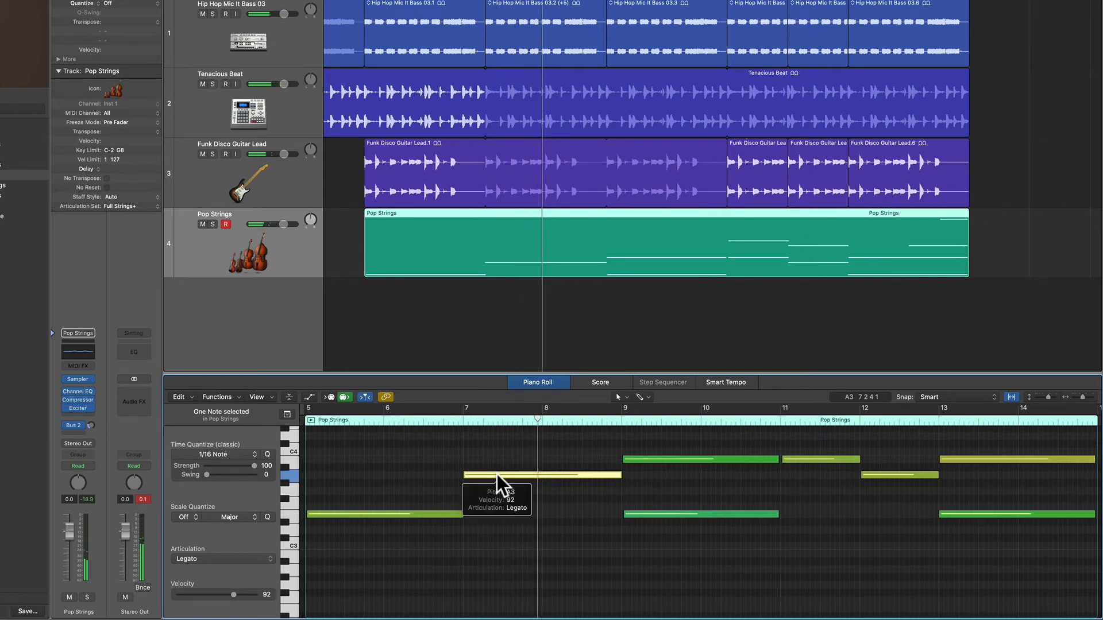
{"action": "key", "text": "comma"}
{"action": "key", "text": "comma"}
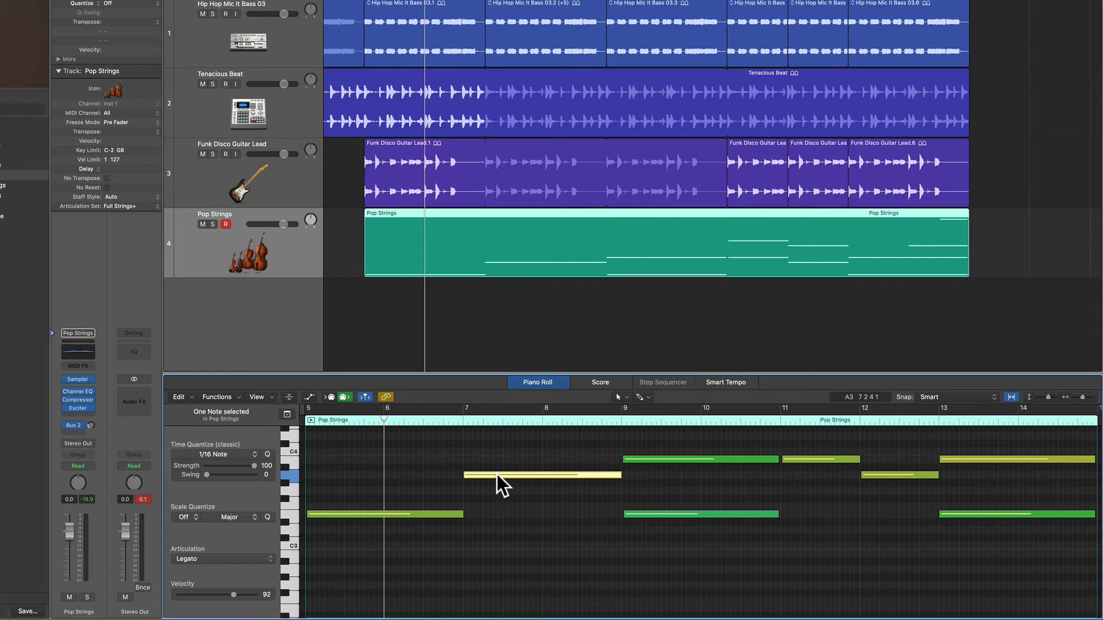
- Shorten the end of the first note, starting at bar 5, very slightly and deselect it
{"action": "left_click", "coordinate": [453, 513]}
{"action": "mouse_move", "coordinate": [459, 514]}
{"action": "left_mouse_down"}
{"action": "mouse_move", "coordinate": [492, 512]}
{"action": "mouse_move", "coordinate": [350, 512]}
{"action": "mouse_move", "coordinate": [468, 518]}
{"action": "mouse_move", "coordinate": [457, 520]}
{"action": "left_mouse_up"}
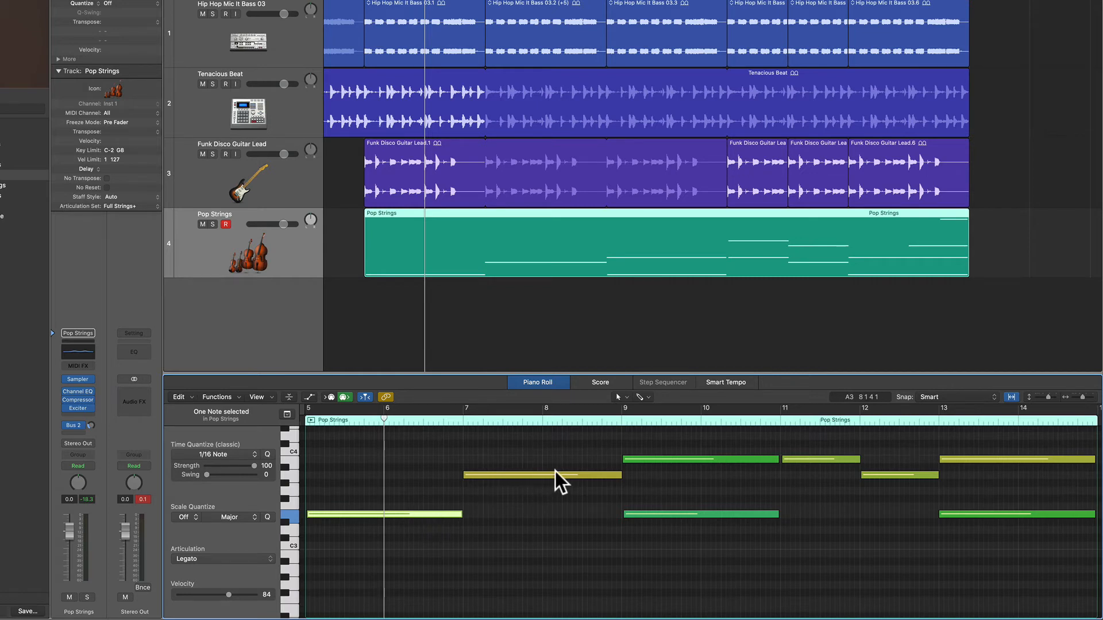
{"action": "mouse_move", "coordinate": [535, 473]}
{"action": "left_click", "coordinate": [519, 513]}
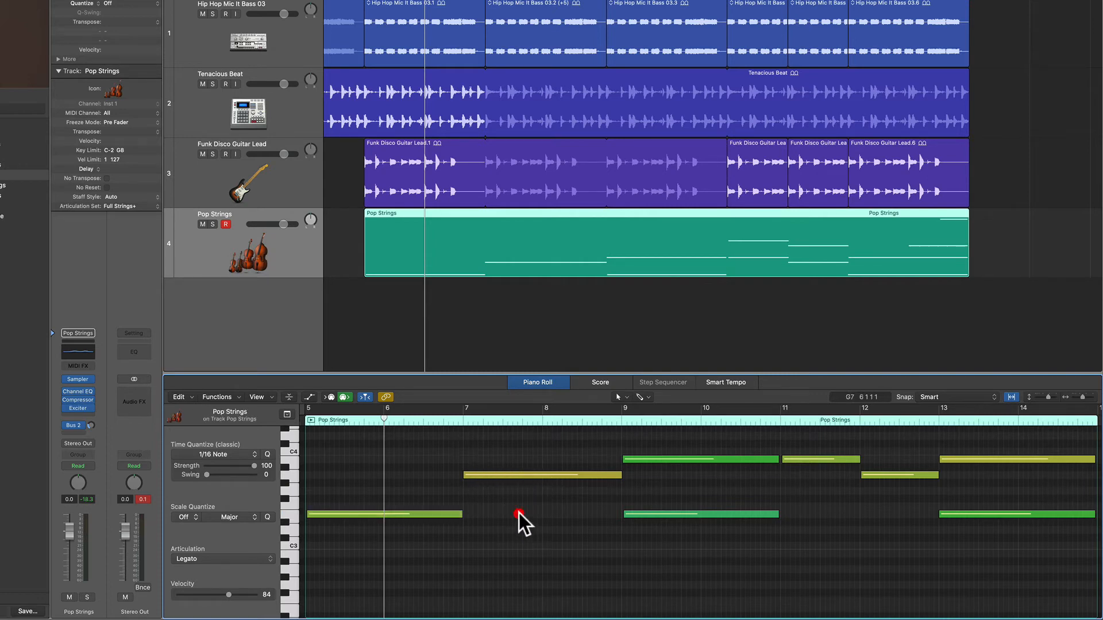
- Close the Piano Roll so that only the tracks fill the arrangement area
{"action": "scroll", "coordinate": [786, 483], "scroll_direction": "right", "scroll_amount": 5}
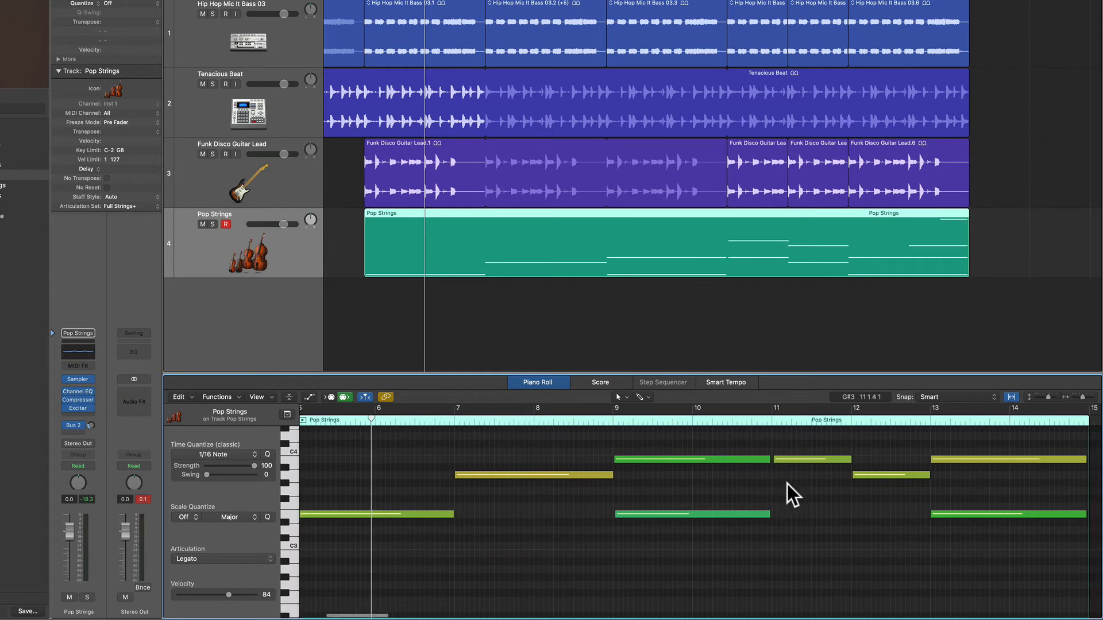
{"action": "scroll", "coordinate": [787, 483], "scroll_direction": "left", "scroll_amount": 5}
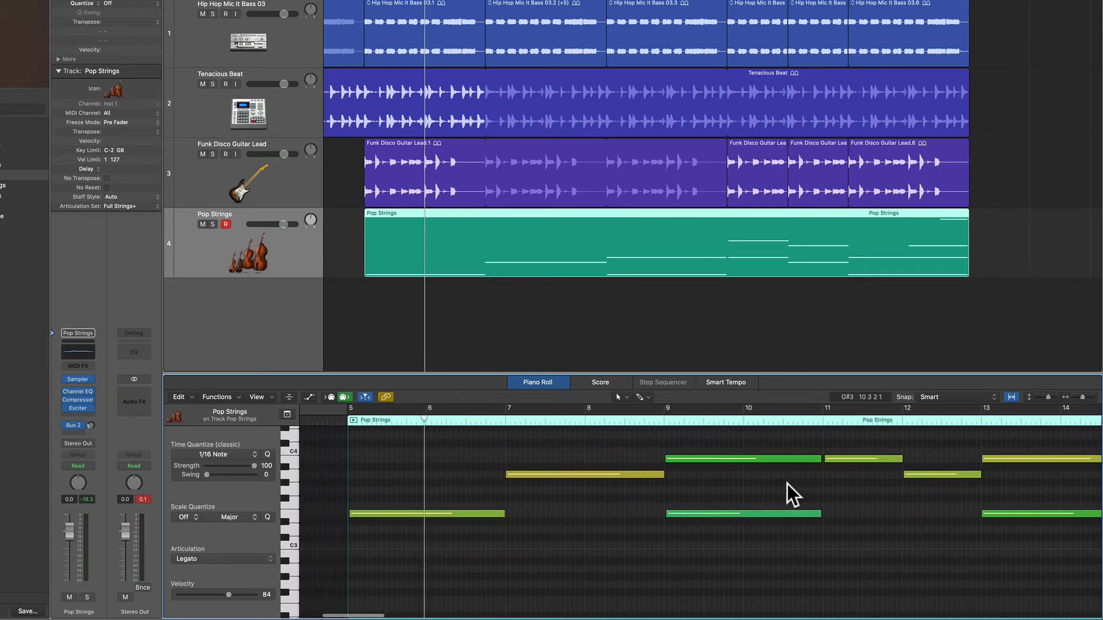
{"action": "scroll", "coordinate": [787, 483], "scroll_direction": "up", "scroll_amount": 2}
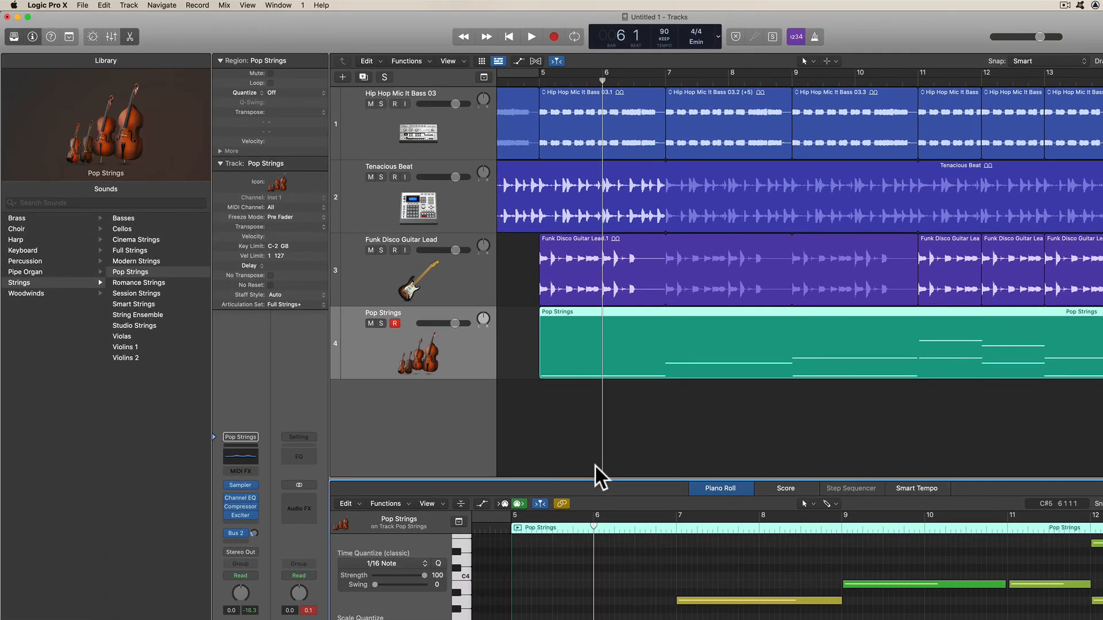
{"action": "left_click", "coordinate": [131, 36]}
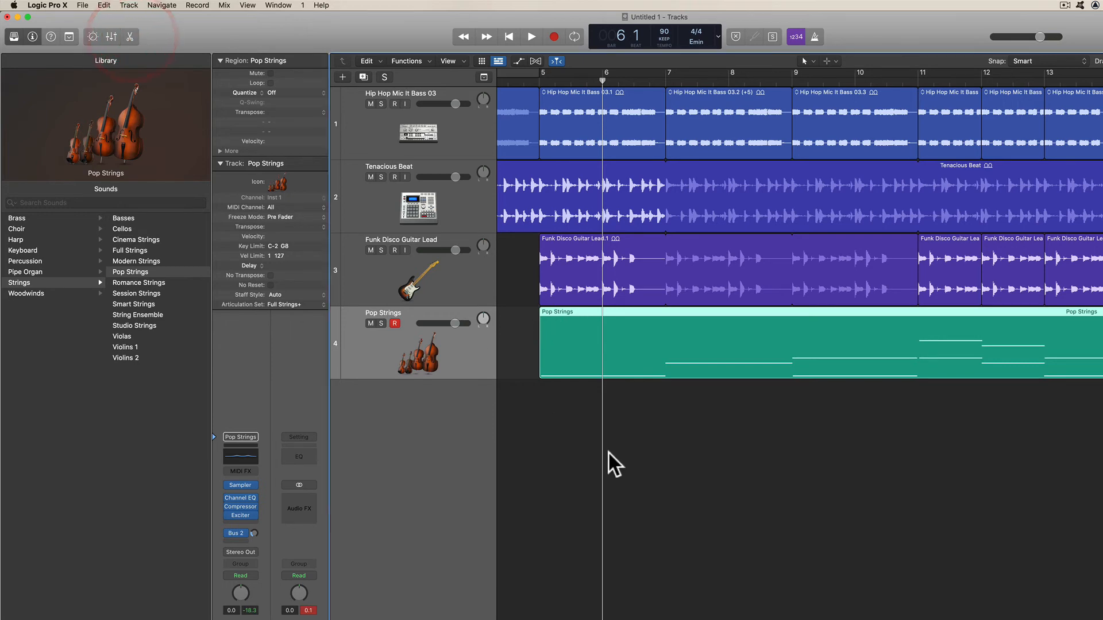
{"action": "scroll", "coordinate": [754, 439], "scroll_direction": "down", "scroll_amount": 2}
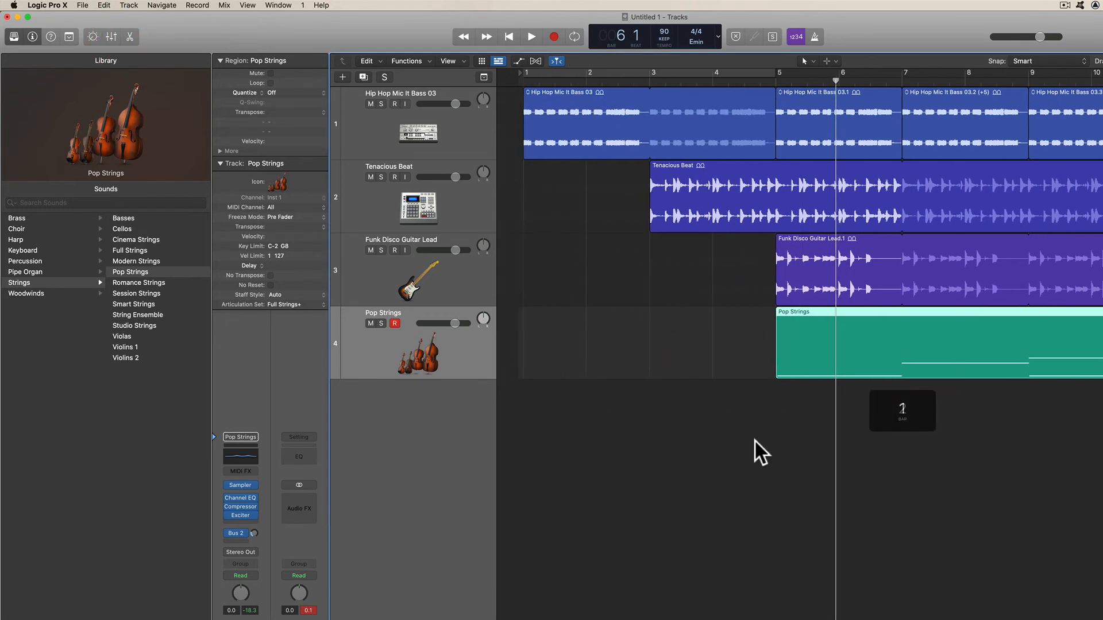
- Select the Pop Strings track and open the Synthesizer category of its sound library
{"action": "left_click", "coordinate": [474, 350]}
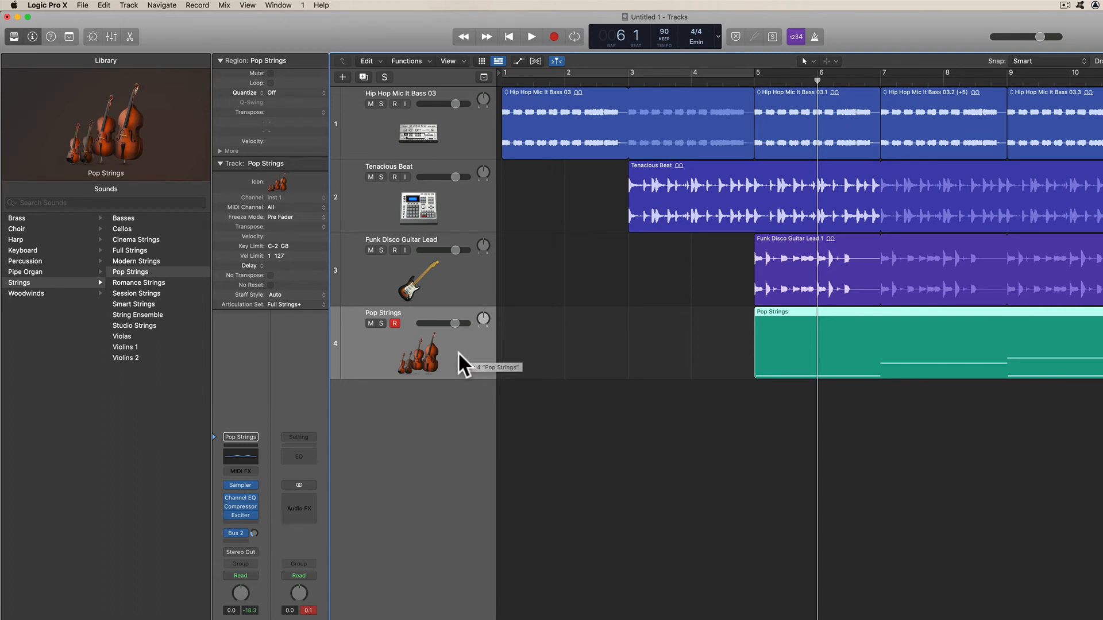
{"action": "left_click", "coordinate": [810, 328]}
{"action": "left_click", "coordinate": [395, 349]}
{"action": "scroll", "coordinate": [122, 489], "scroll_direction": "left", "scroll_amount": 3}
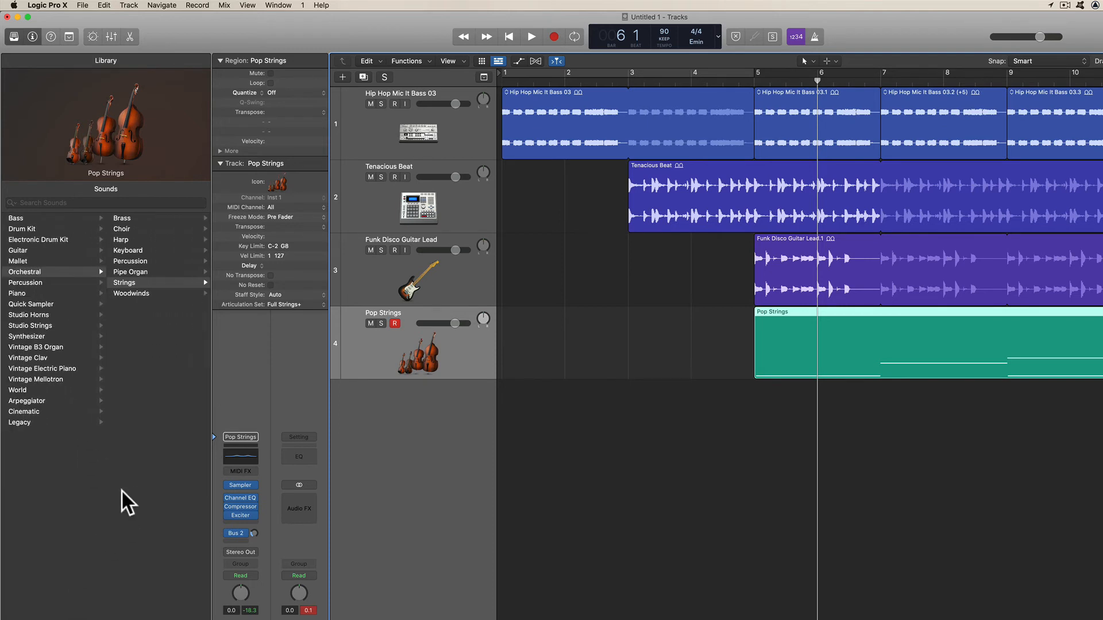
{"action": "left_click", "coordinate": [30, 335]}
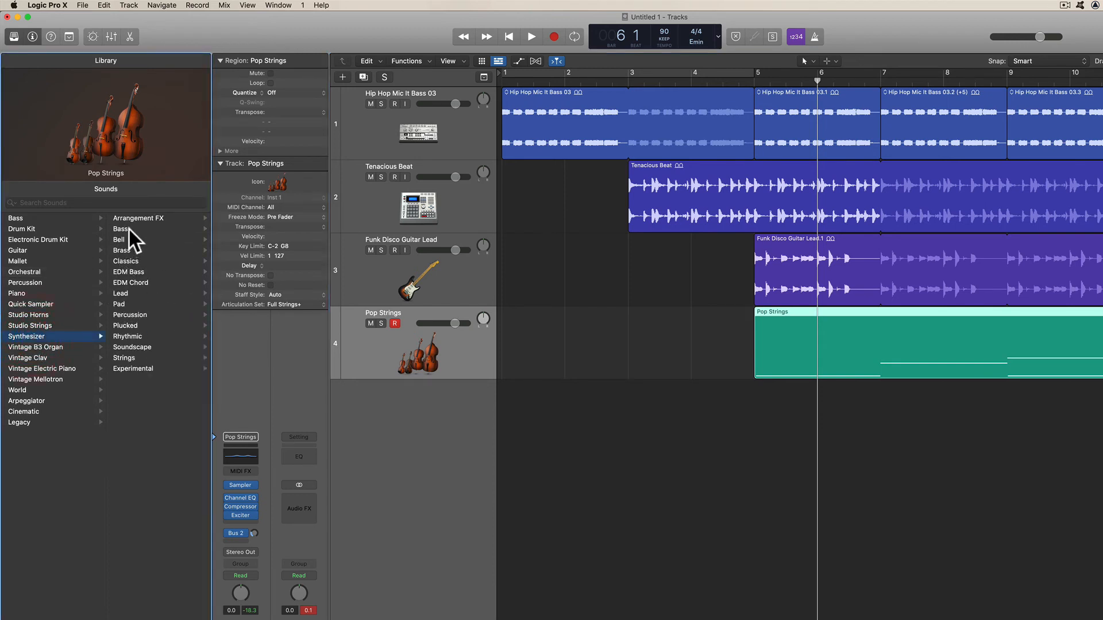
- Load the Experimental sound Falling Razor on track 4, play from bar 5 and lower the track volume to -7.6 dB
{"action": "left_click", "coordinate": [126, 369]}
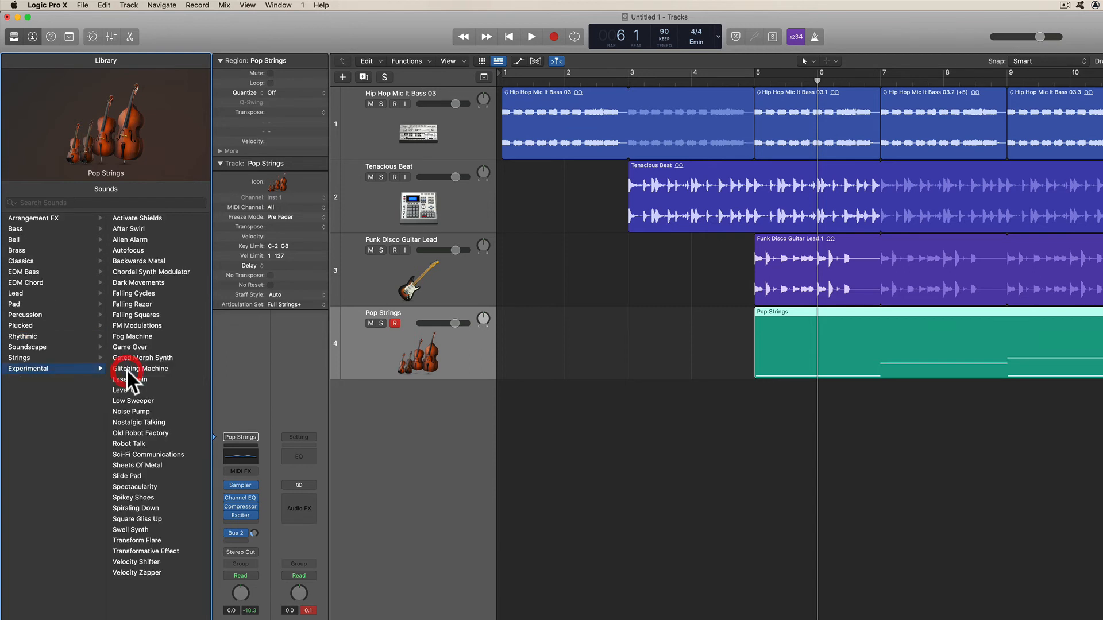
{"action": "left_click", "coordinate": [129, 304]}
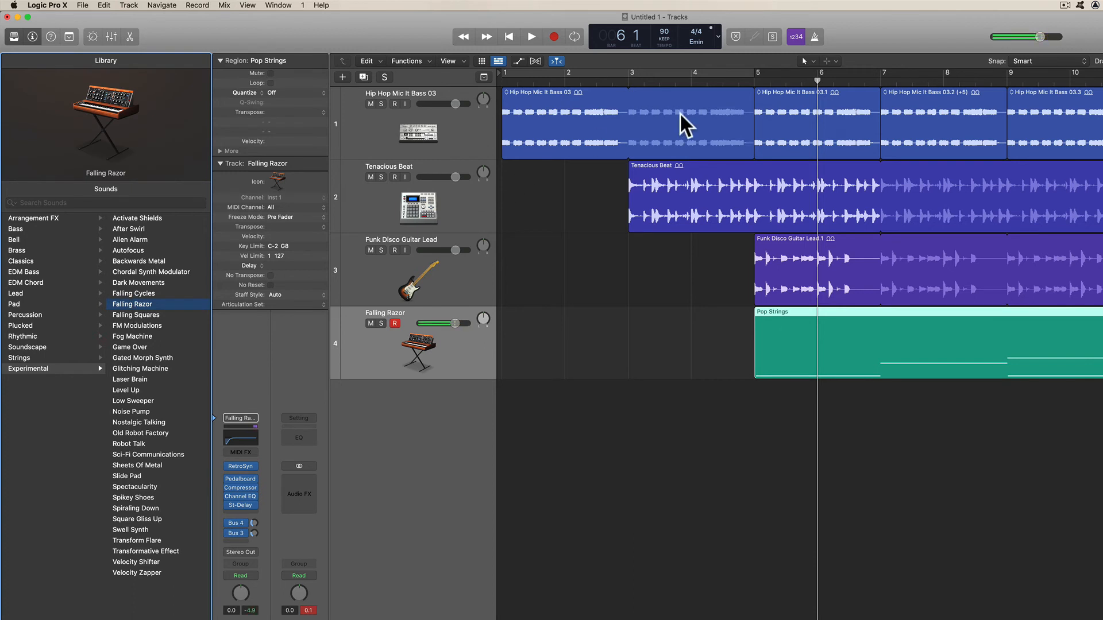
{"action": "double_click", "coordinate": [754, 81]}
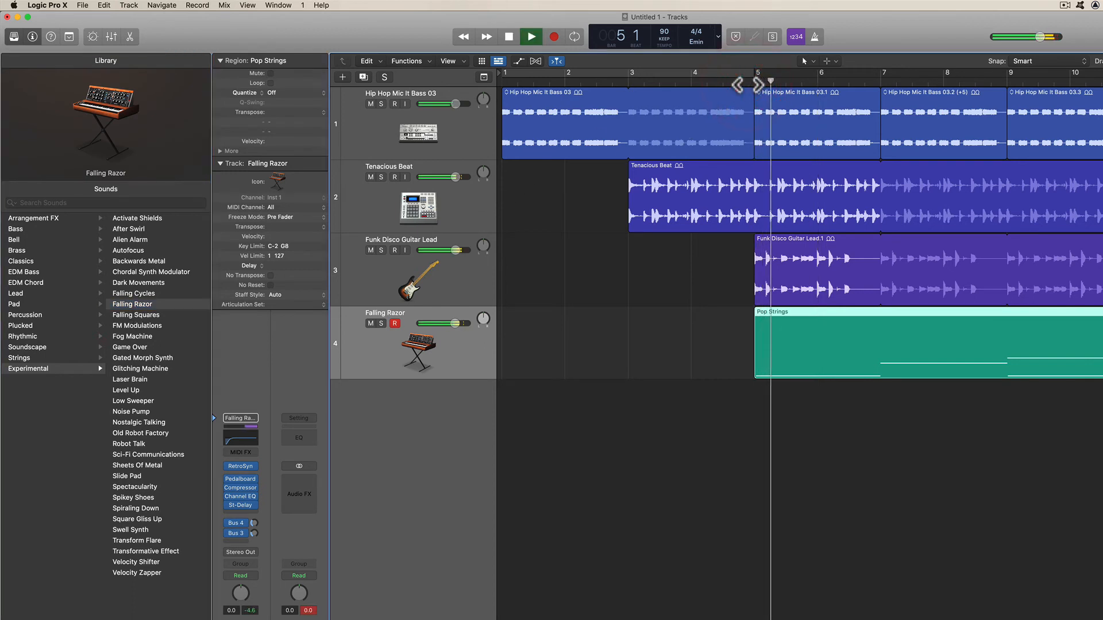
{"action": "left_click_drag", "start_coordinate": [454, 323], "coordinate": [441, 323]}
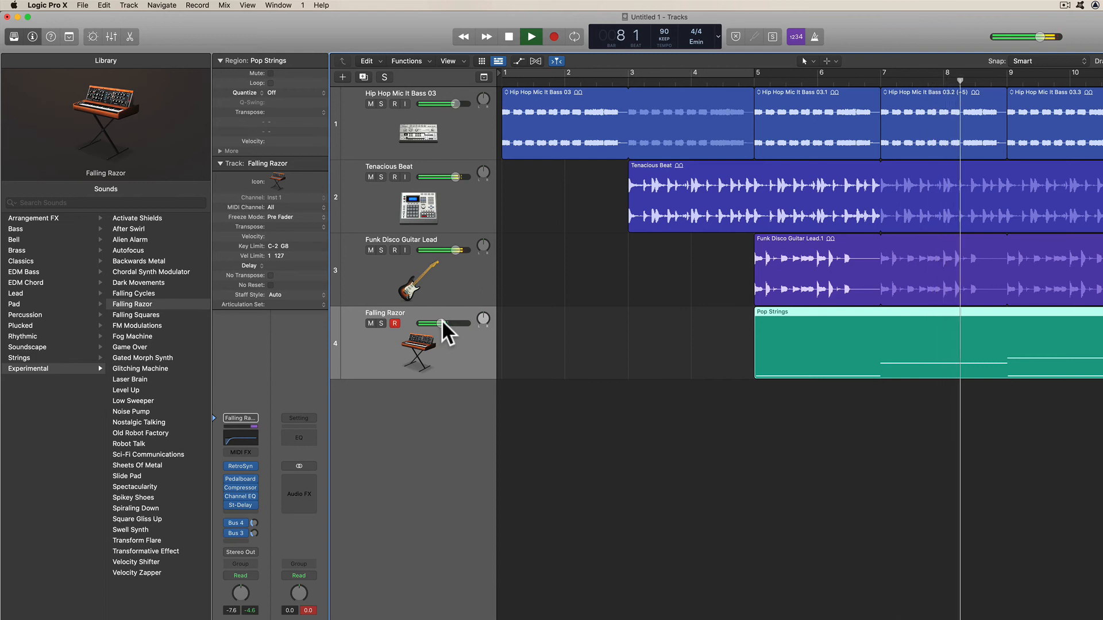
{"action": "key", "text": "space"}
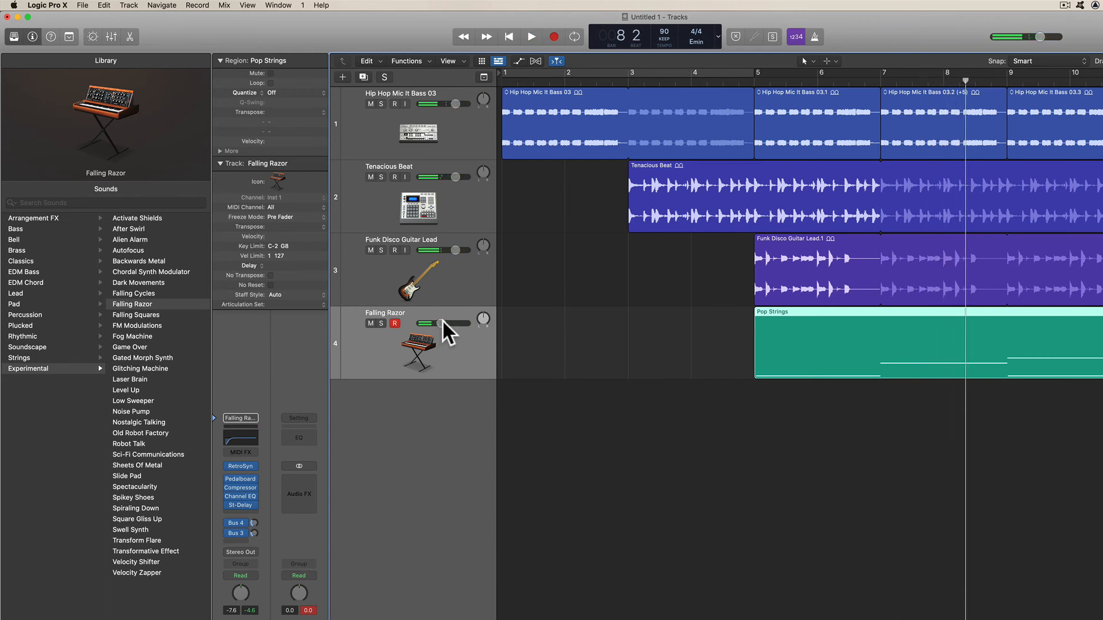
- Try the Experimental sounds Falling Cycles and Alien Alarm on track 4
{"action": "left_click", "coordinate": [156, 292]}
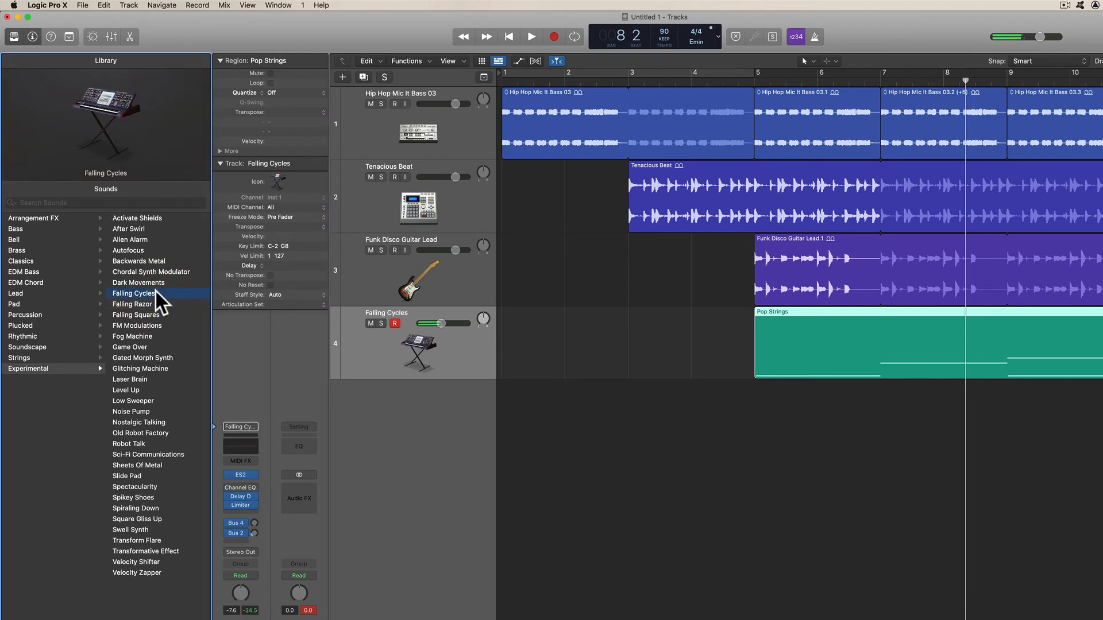
{"action": "left_click", "coordinate": [138, 250]}
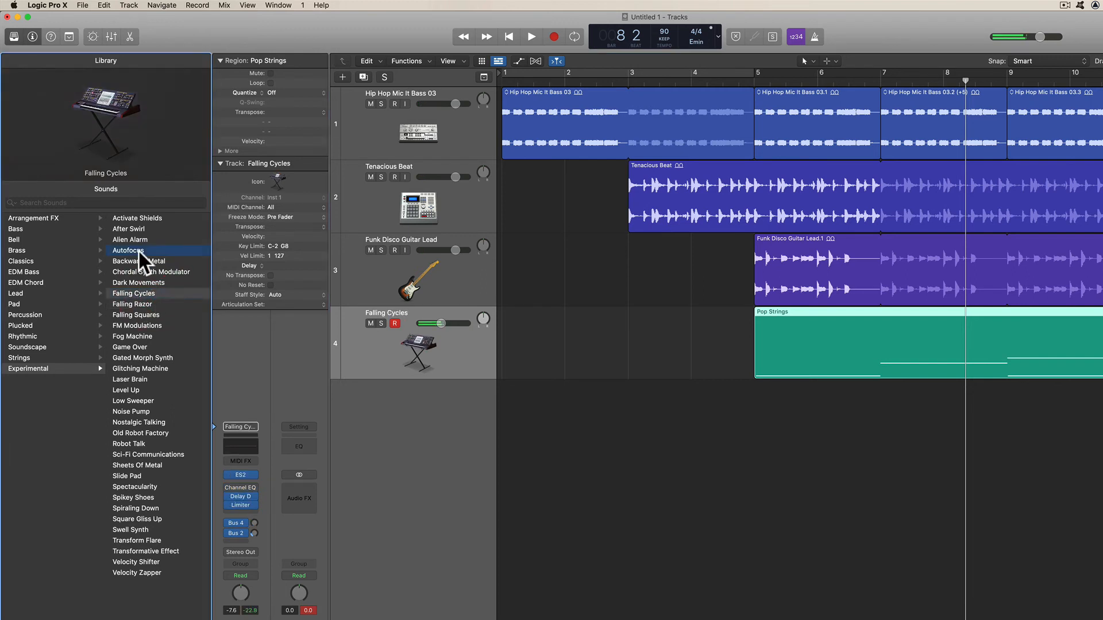
{"action": "left_click", "coordinate": [146, 239]}
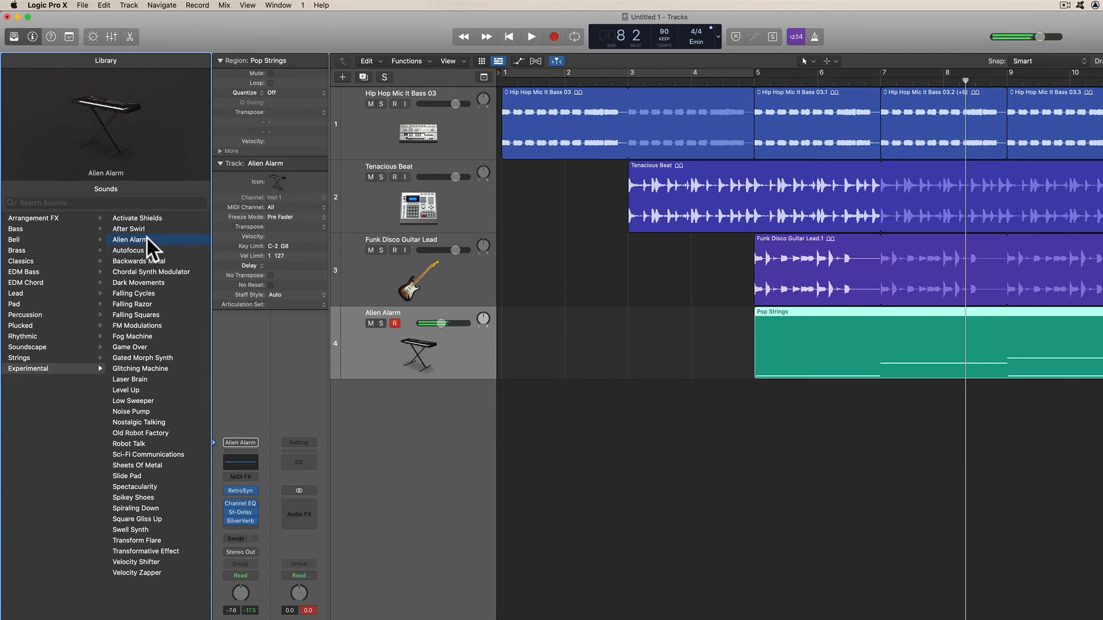
- Try 80s Wave Synth from the Classics synthesizer sounds on track 4 and settle on Big Pulse Waves
{"action": "left_click", "coordinate": [40, 367]}
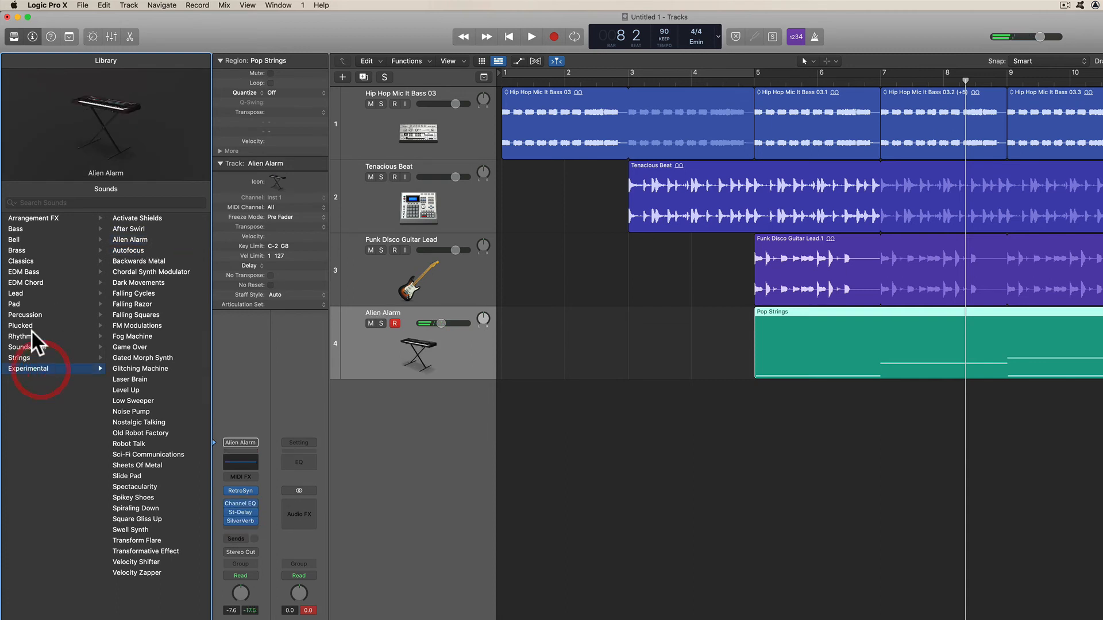
{"action": "left_click", "coordinate": [30, 259]}
{"action": "left_click", "coordinate": [136, 252]}
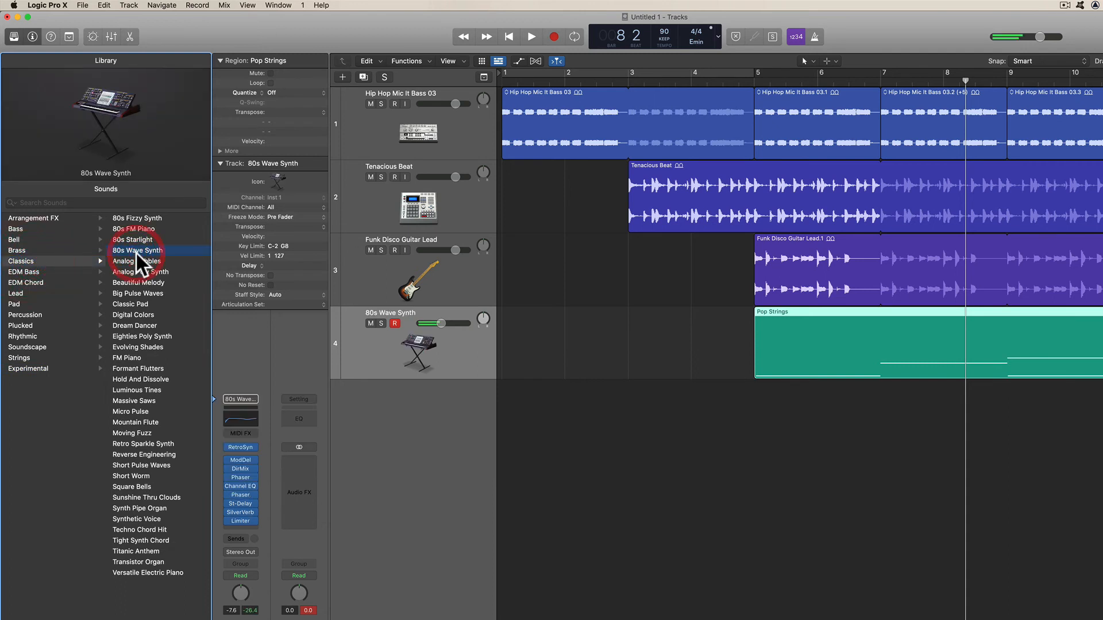
{"action": "left_click", "coordinate": [140, 293]}
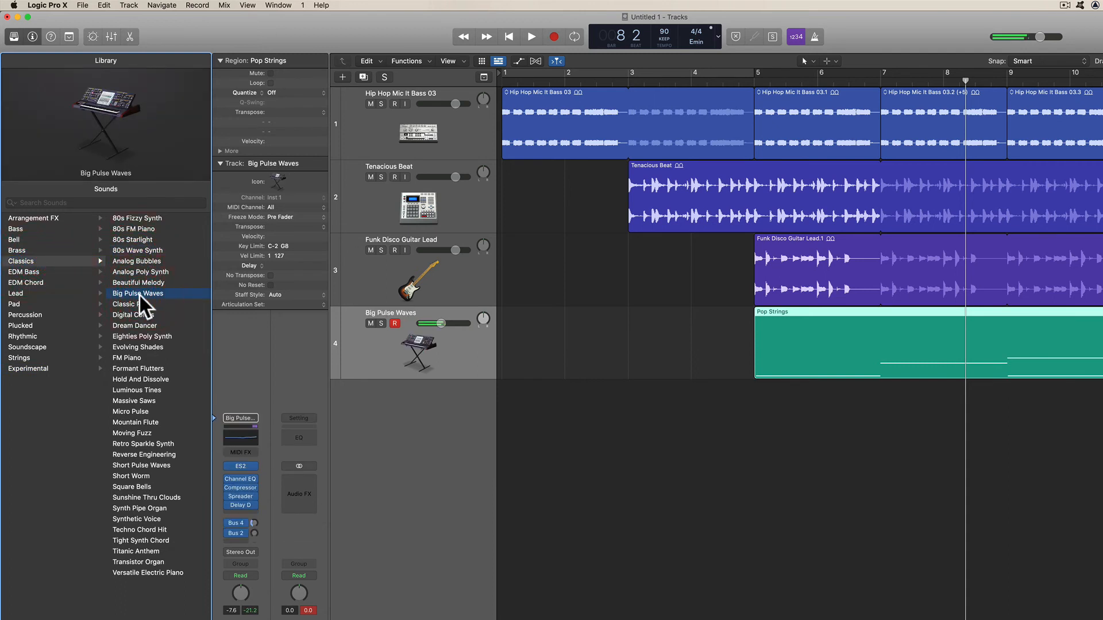
{"action": "left_click", "coordinate": [135, 314]}
- Play the arrangement from bar 5 and set the Big Pulse Waves track volume to -3.8 dB
{"action": "left_click", "coordinate": [746, 82]}
{"action": "key", "text": "space"}
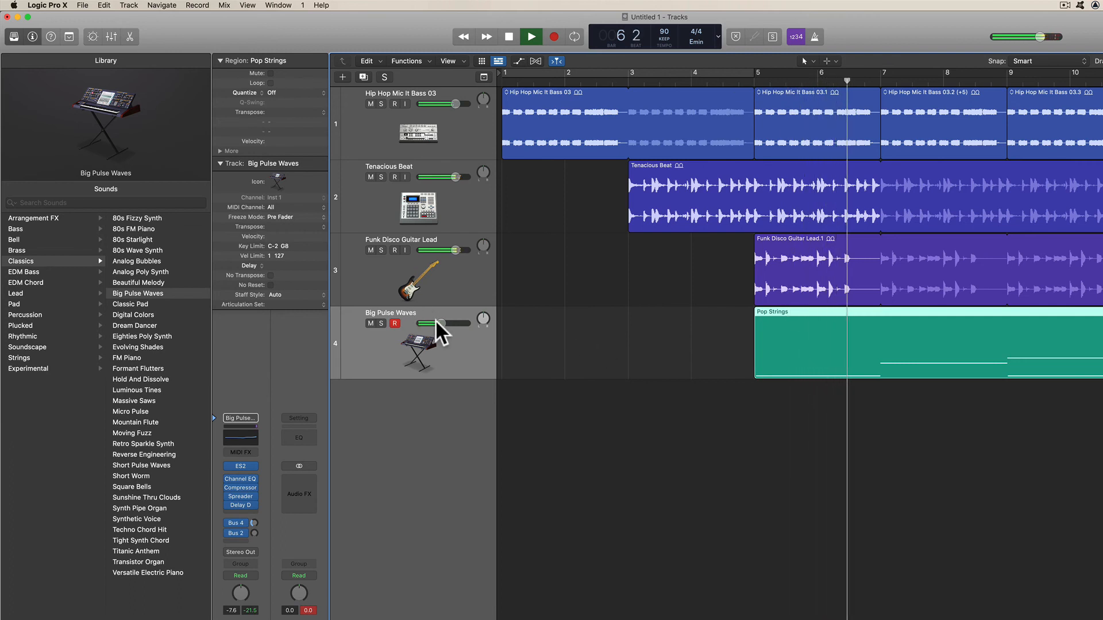
{"action": "mouse_move", "coordinate": [443, 323]}
{"action": "left_mouse_down"}
{"action": "mouse_move", "coordinate": [469, 328]}
{"action": "mouse_move", "coordinate": [440, 323]}
{"action": "left_mouse_up"}
{"action": "key", "text": "space"}
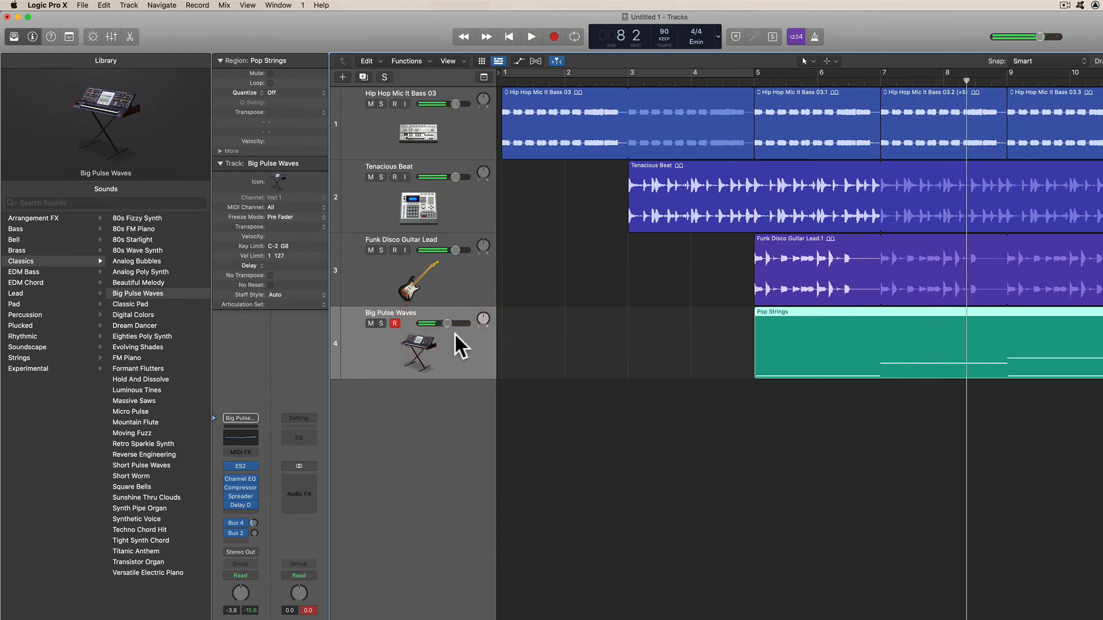
- Pan Big Pulse Waves to -19, Tenacious Beat left and Funk Disco Guitar Lead right, adjust the bass track's pan, and deselect the region
{"action": "left_click_drag", "start_coordinate": [481, 318], "coordinate": [480, 327]}
{"action": "left_click_drag", "start_coordinate": [484, 249], "coordinate": [480, 237]}
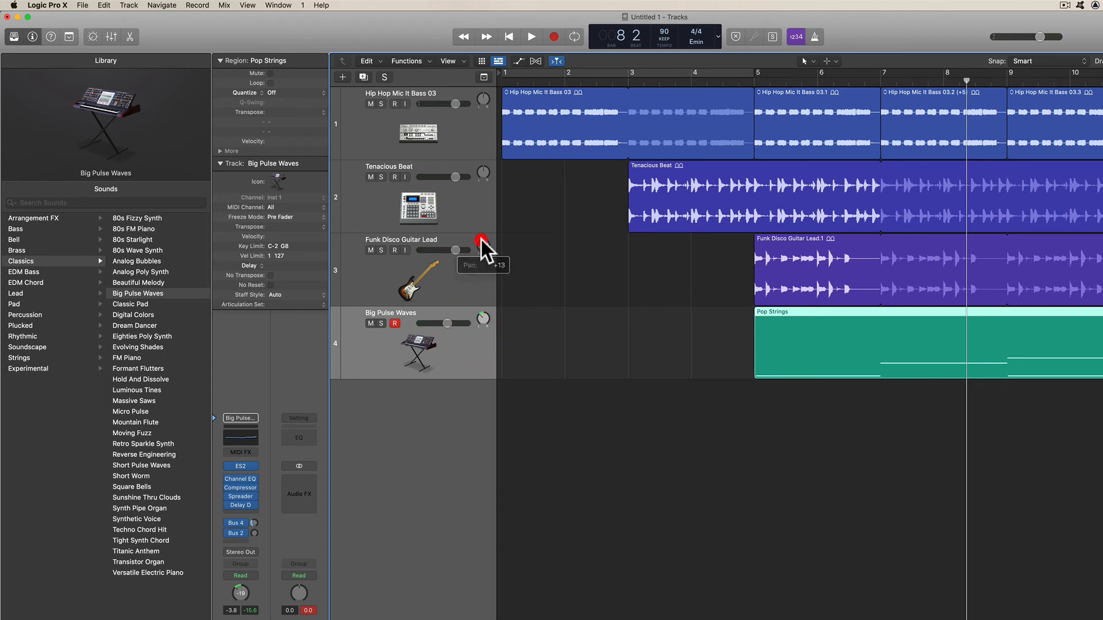
{"action": "left_click_drag", "start_coordinate": [481, 174], "coordinate": [481, 171]}
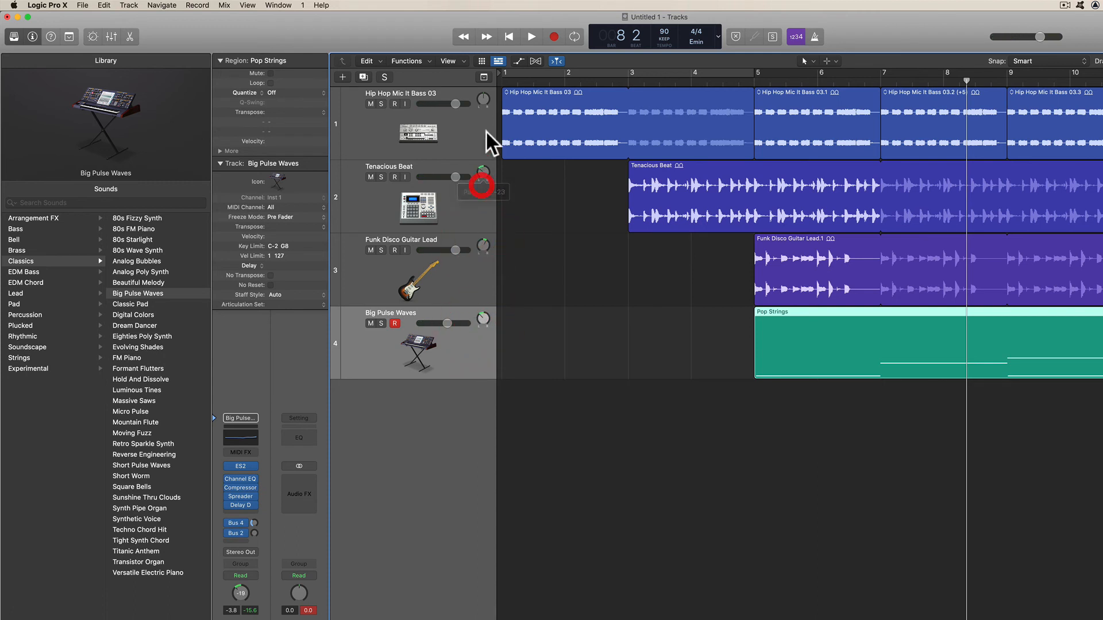
{"action": "left_click_drag", "start_coordinate": [483, 99], "coordinate": [481, 87]}
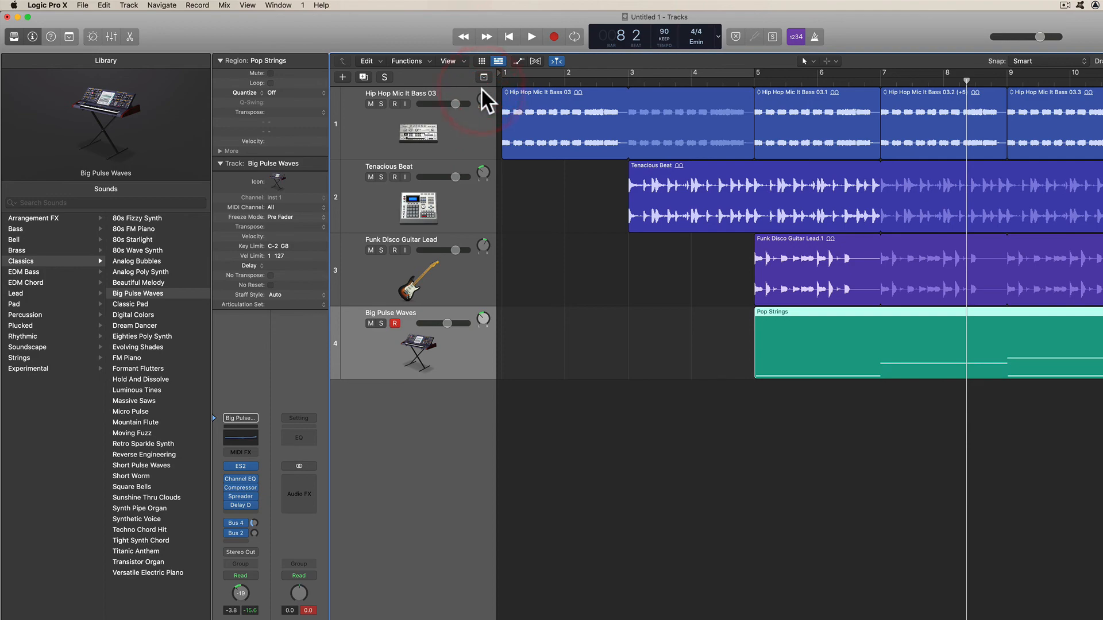
{"action": "left_click", "coordinate": [719, 335]}
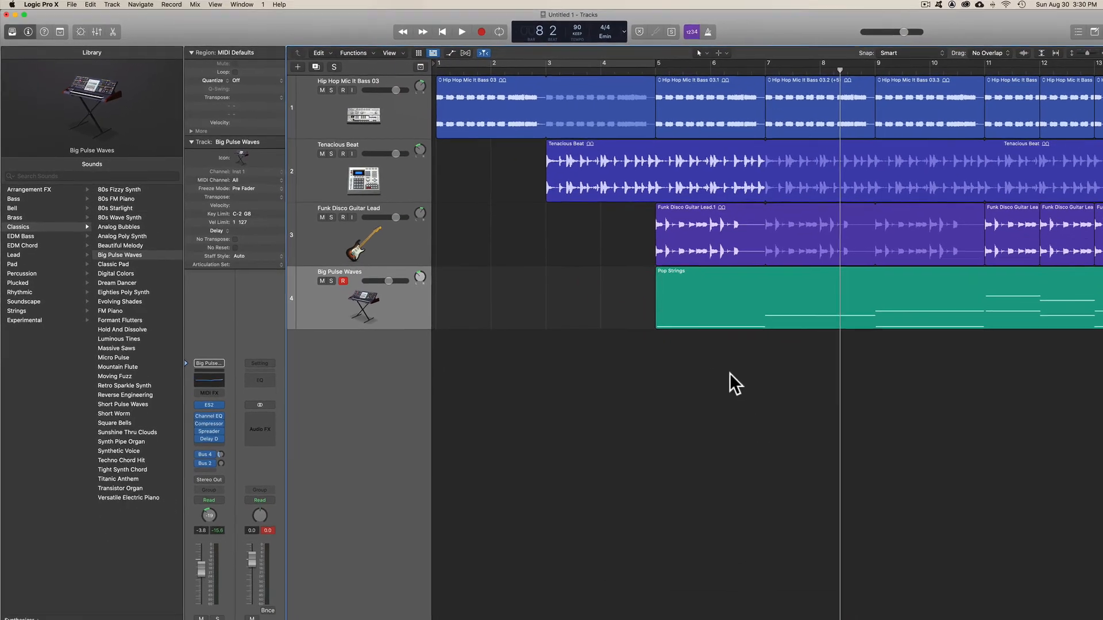
- Select the Pop Strings region on track 4 and play the arrangement briefly from bar 5
{"action": "left_click", "coordinate": [722, 317]}
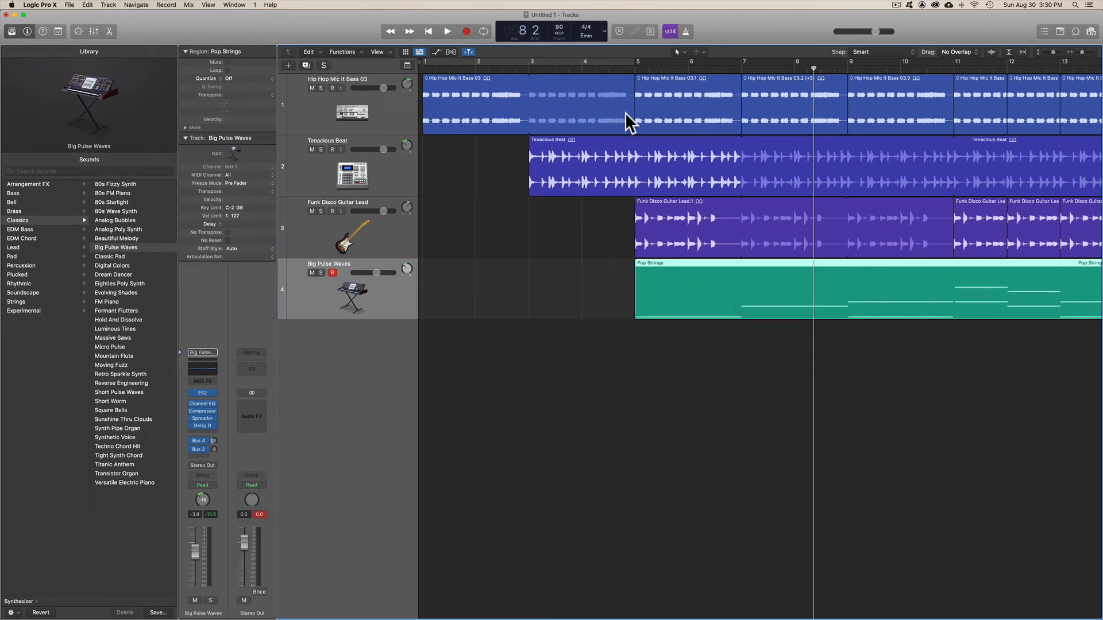
{"action": "left_click", "coordinate": [634, 69]}
{"action": "key", "text": "space"}
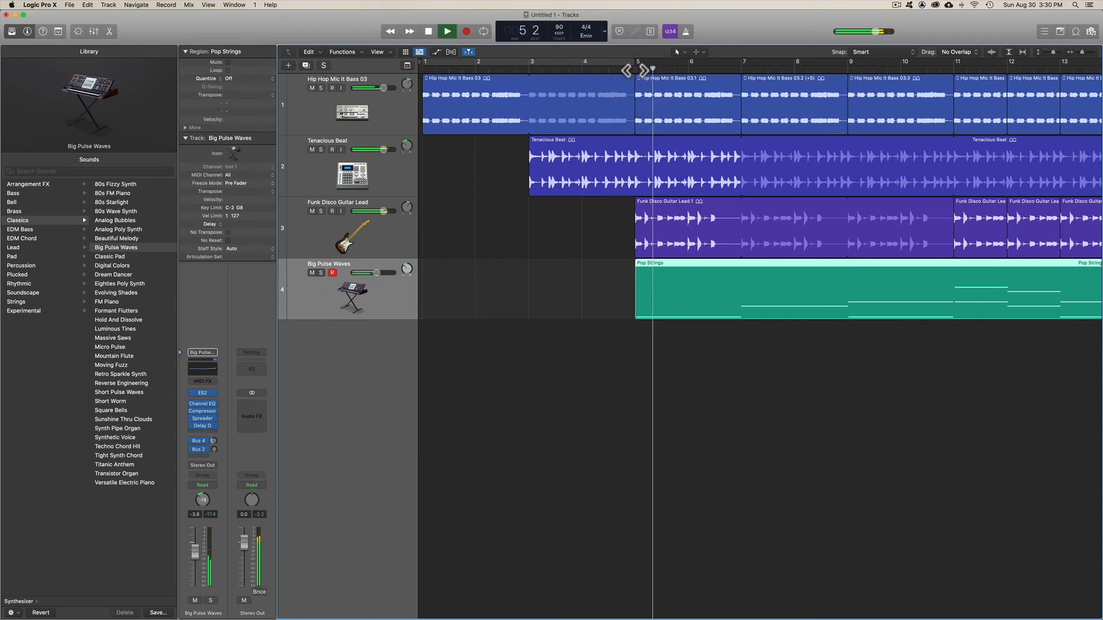
{"action": "key", "text": "space"}
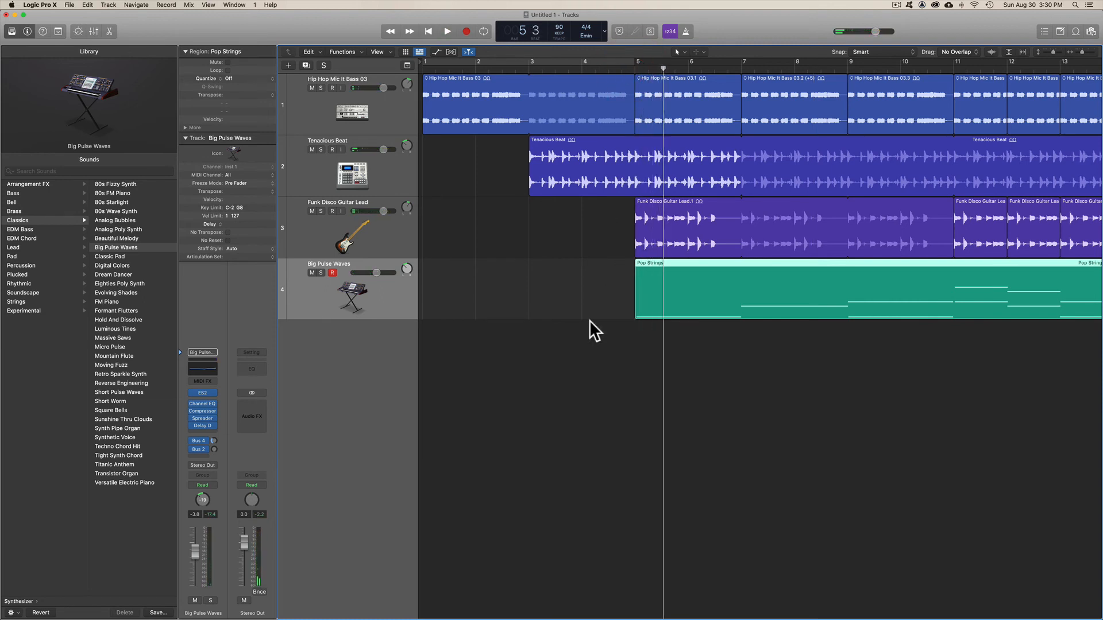
- Try raising the pitch of the first Pop Strings note, E3, in the Piano Roll, undo the move and close the editor
{"action": "left_click", "coordinate": [681, 289]}
{"action": "double_click", "coordinate": [683, 289]}
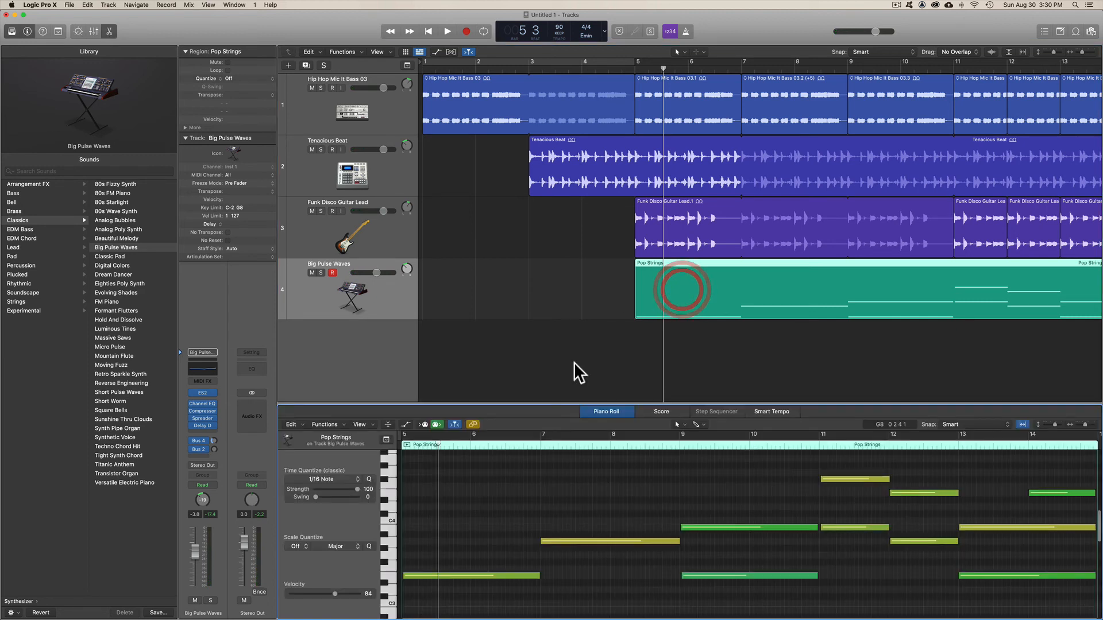
{"action": "left_click", "coordinate": [449, 576]}
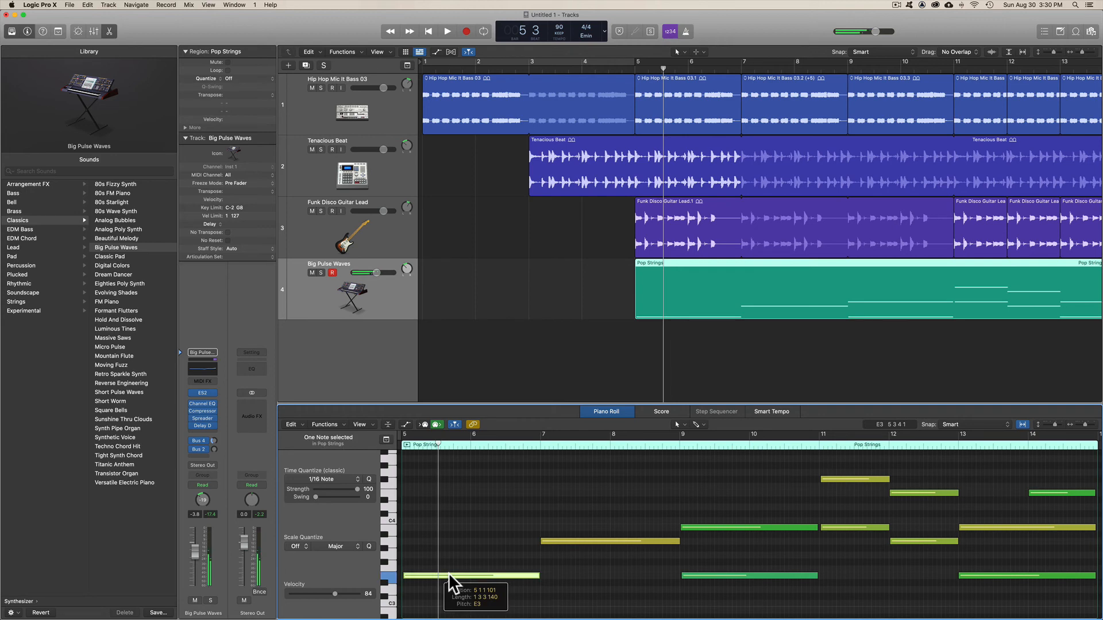
{"action": "left_click_drag", "start_coordinate": [450, 574], "coordinate": [463, 551]}
{"action": "key", "text": "super+z"}
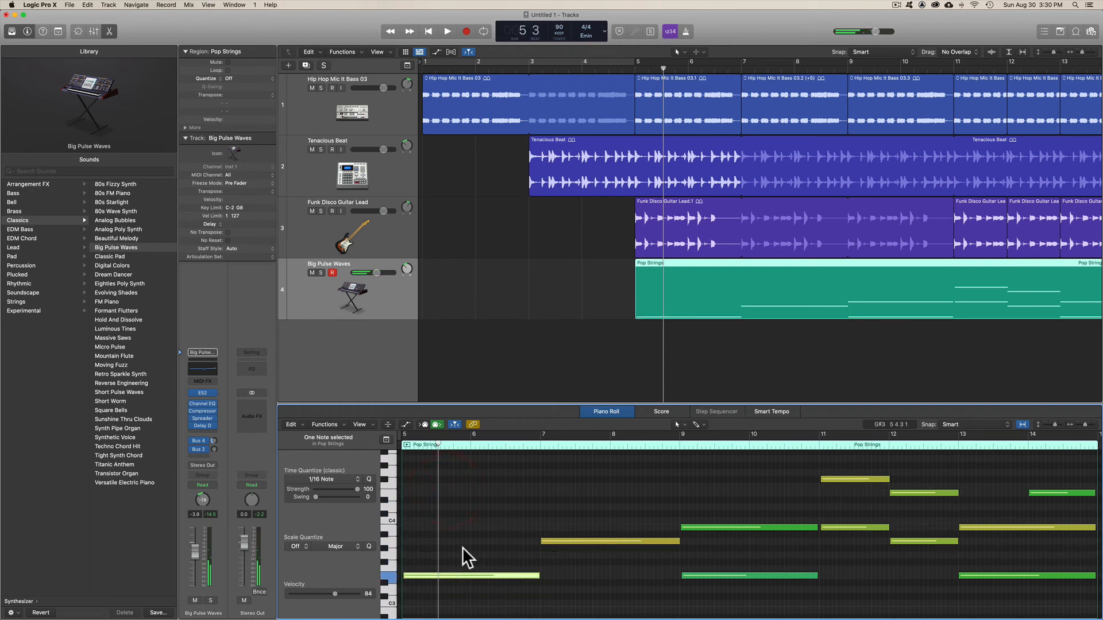
{"action": "left_click", "coordinate": [109, 32]}
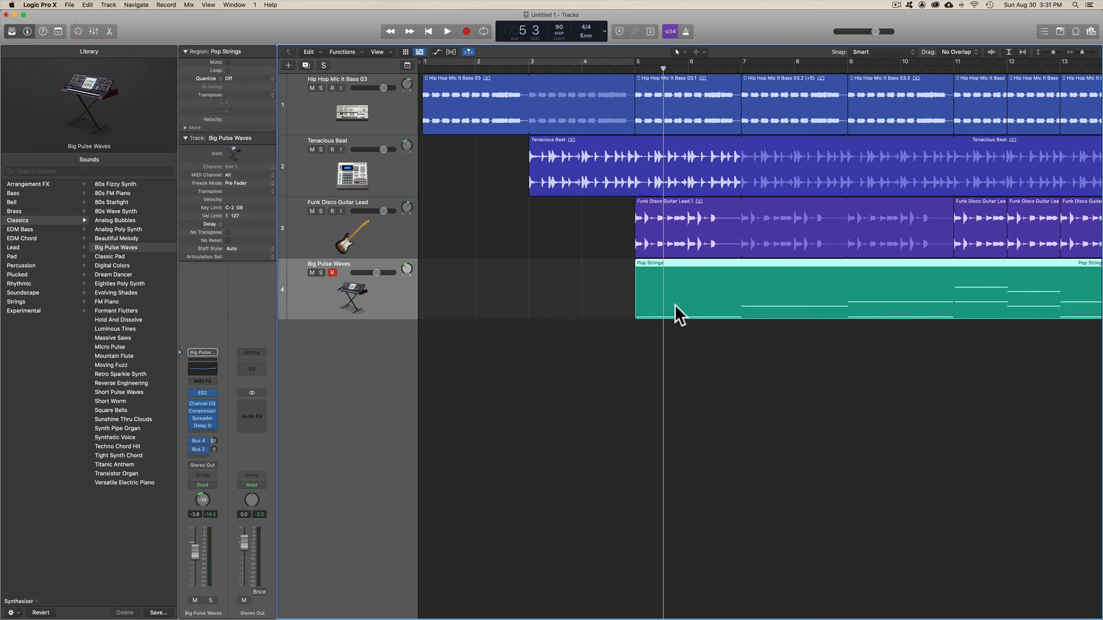
- Transpose the whole Pop Strings region by +12 semitones and play the arrangement from bar 5 to hear it
{"action": "left_click", "coordinate": [728, 282]}
{"action": "left_click", "coordinate": [638, 359]}
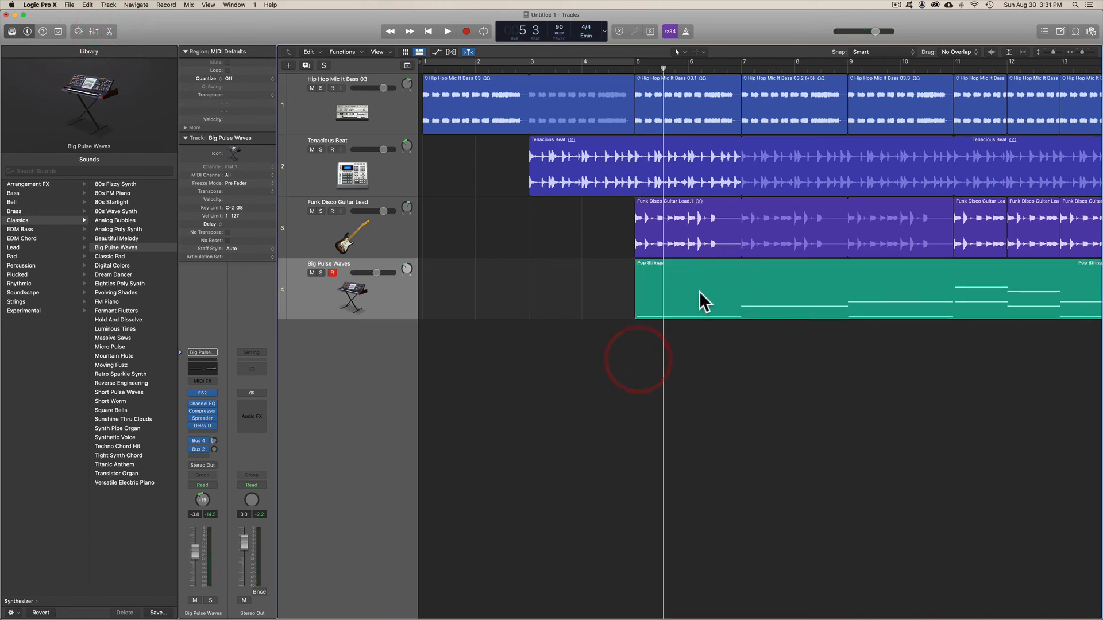
{"action": "left_click", "coordinate": [699, 295]}
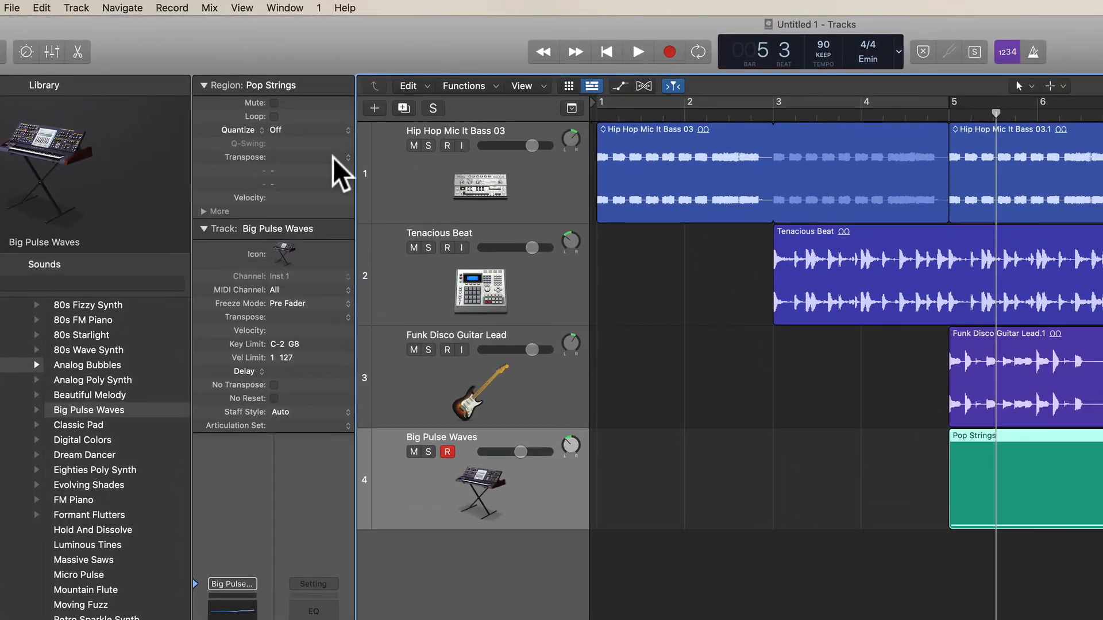
{"action": "left_click", "coordinate": [347, 157]}
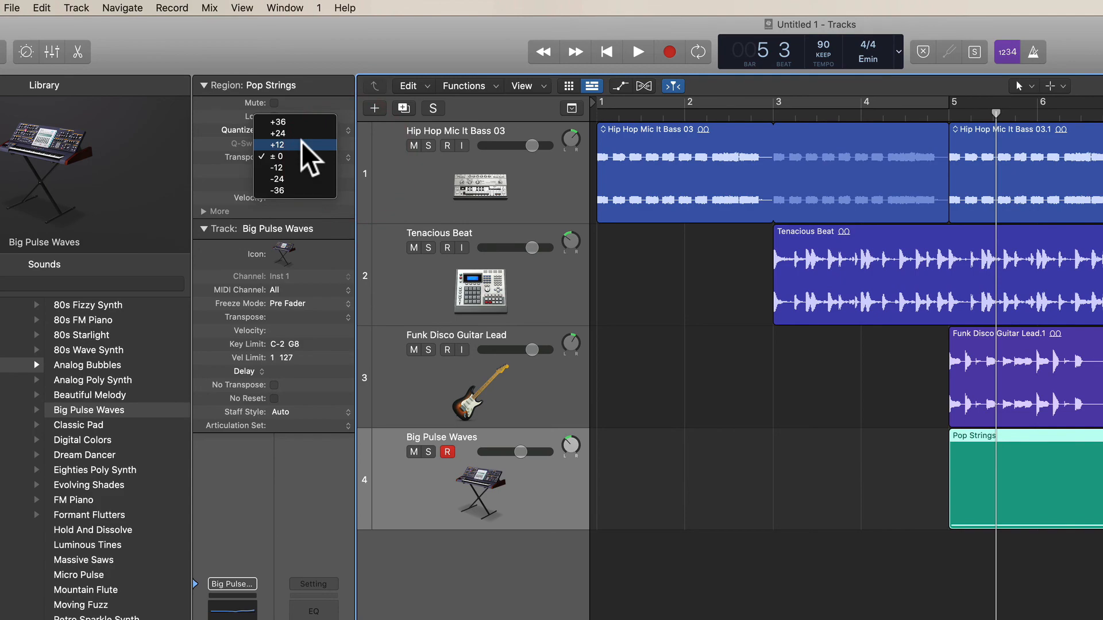
{"action": "left_click", "coordinate": [301, 142]}
{"action": "key", "text": "space"}
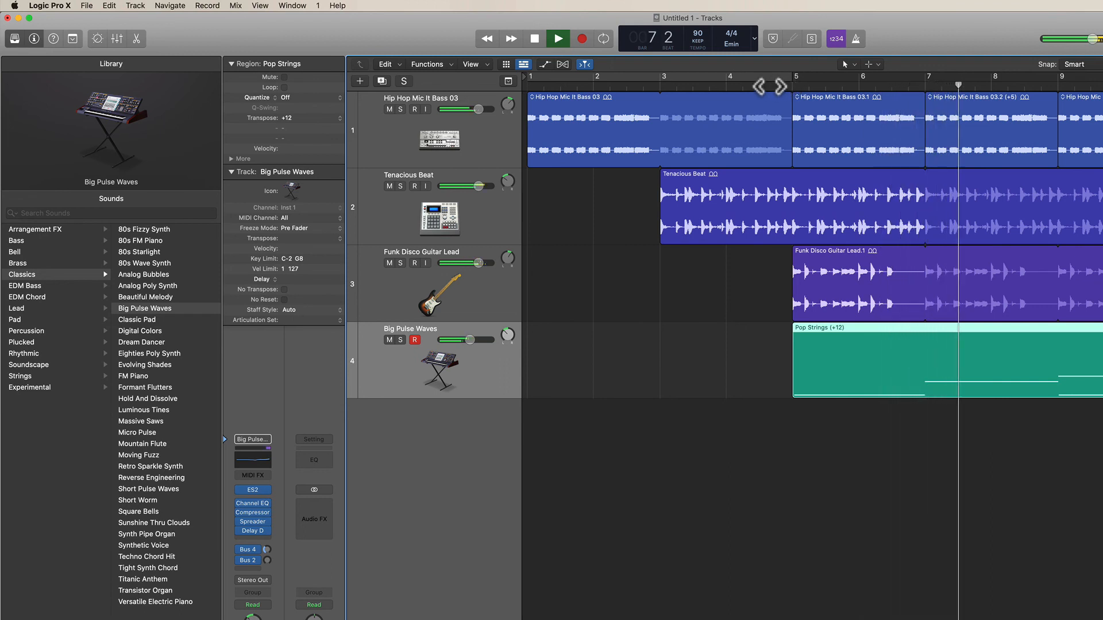
{"action": "key", "text": "space"}
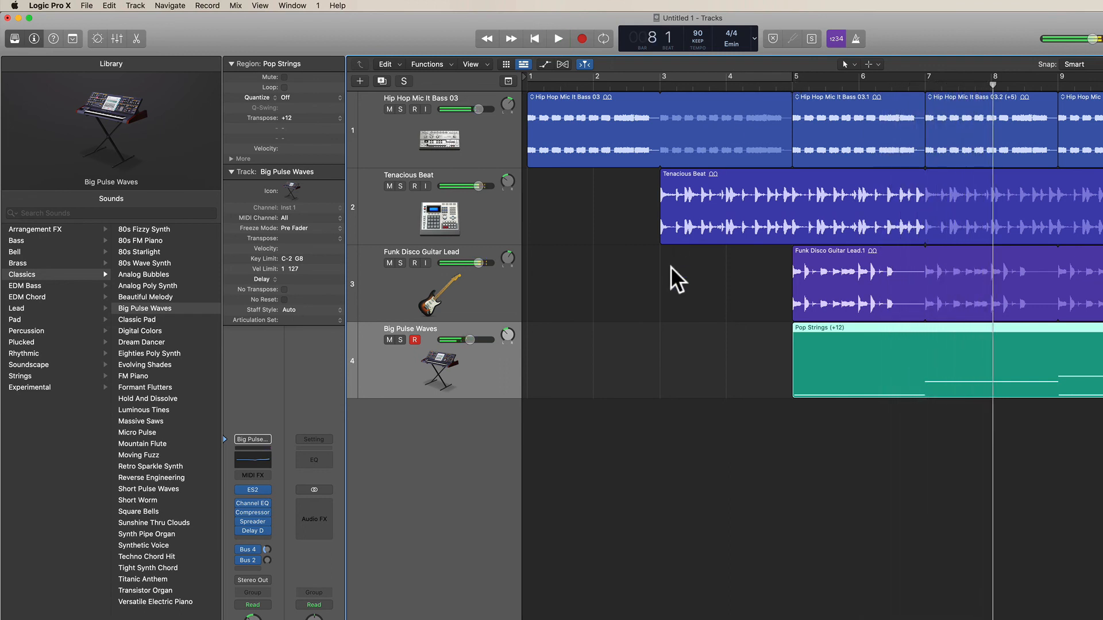